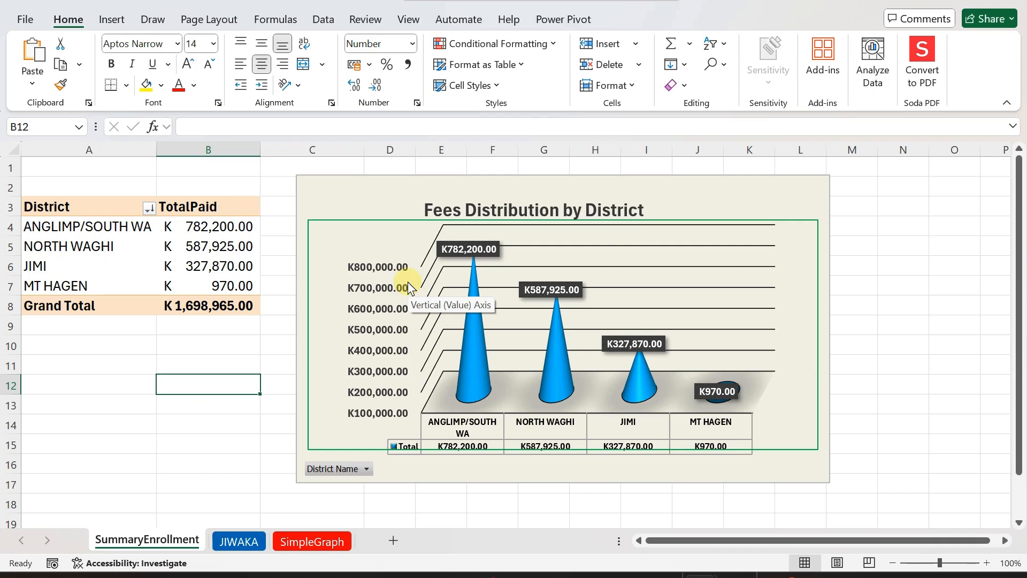
pyautogui.click(361, 198)
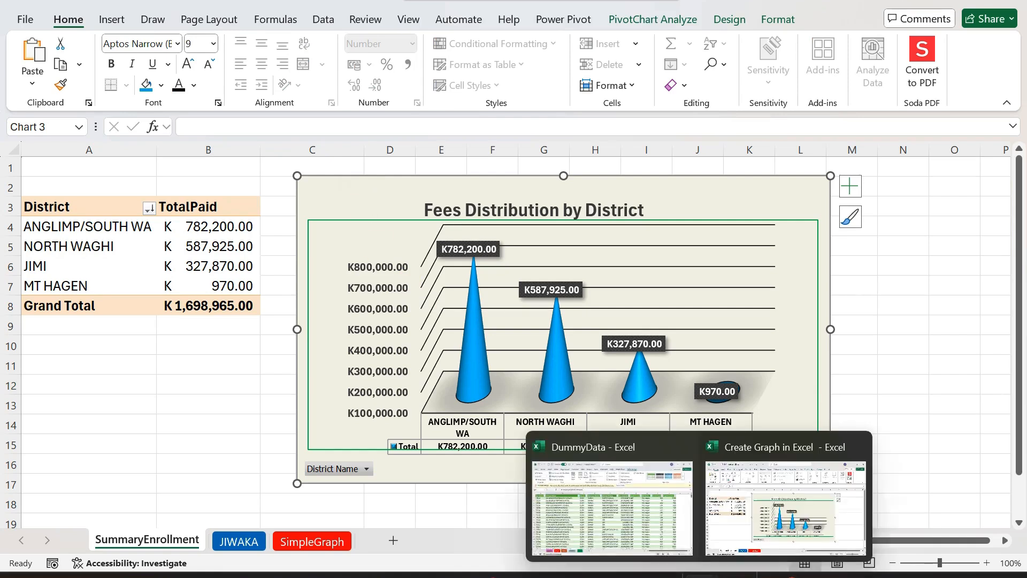
pyautogui.moveTo(289, 575)
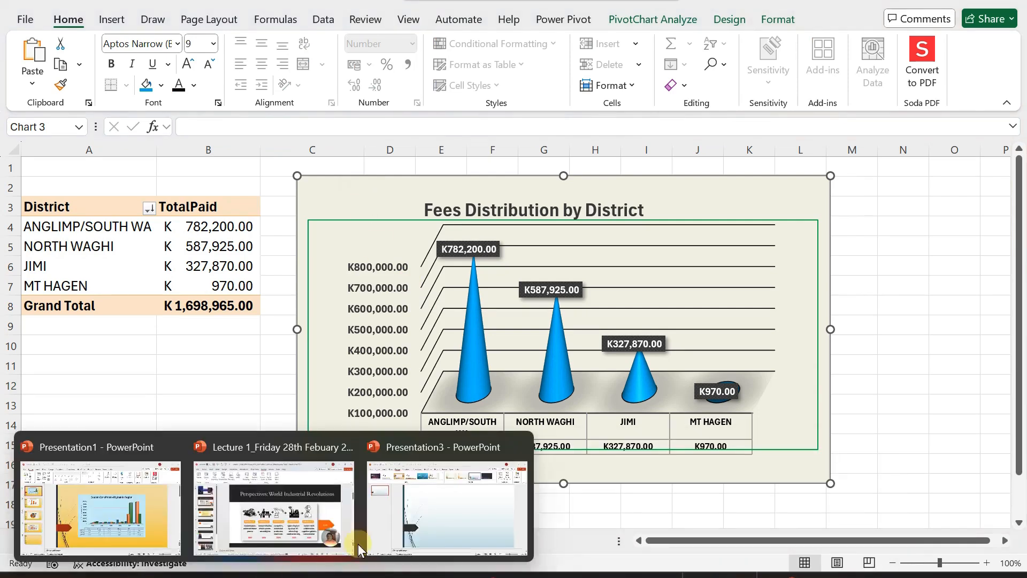
pyautogui.click(430, 522)
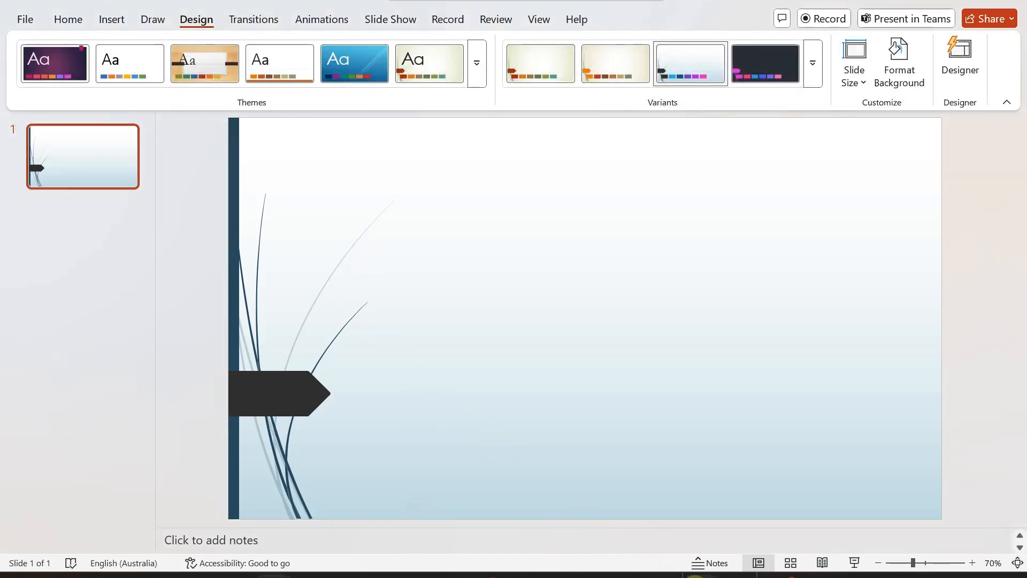
pyautogui.moveTo(696, 575)
pyautogui.click(722, 524)
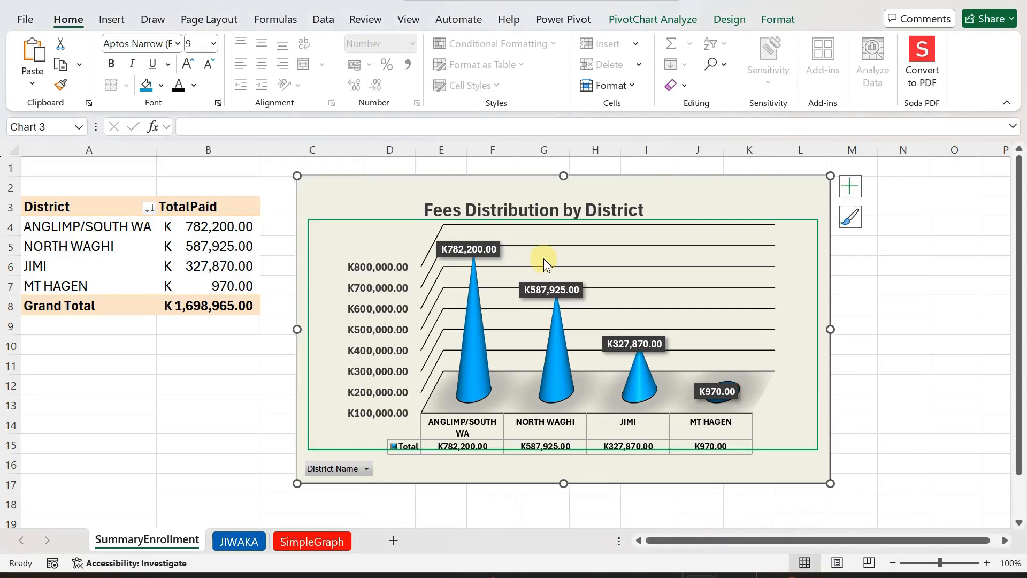
# - Copy the Fees Distribution by District chart from the worksheet
pyautogui.click(228, 386)
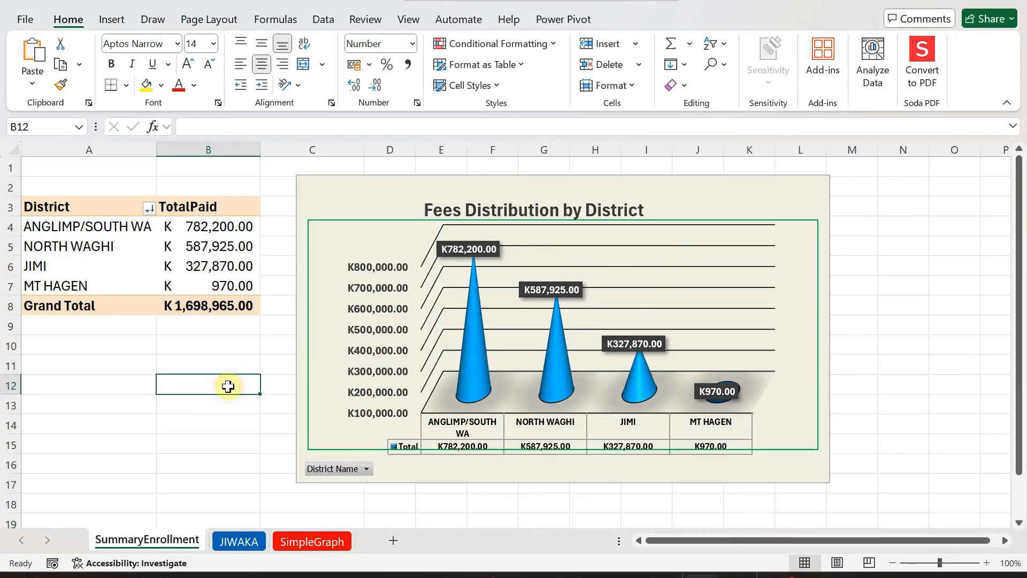
pyautogui.click(334, 187)
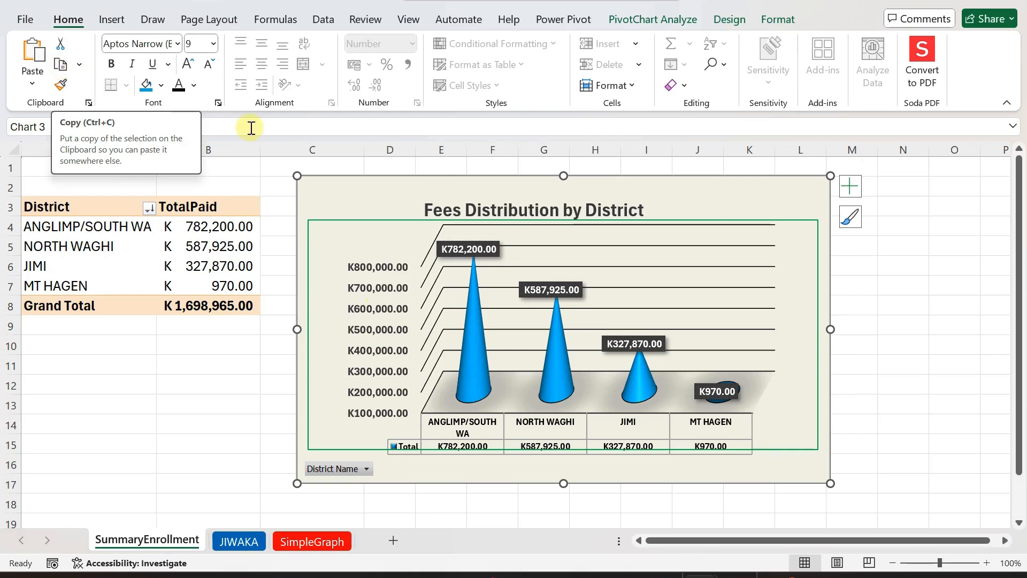
pyautogui.rightClick(711, 202)
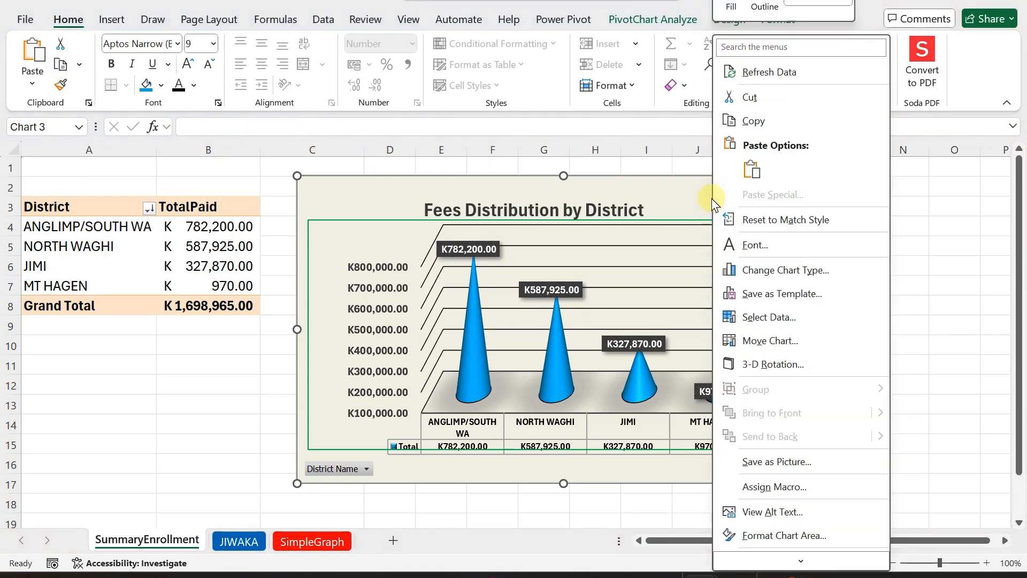
pyautogui.click(754, 121)
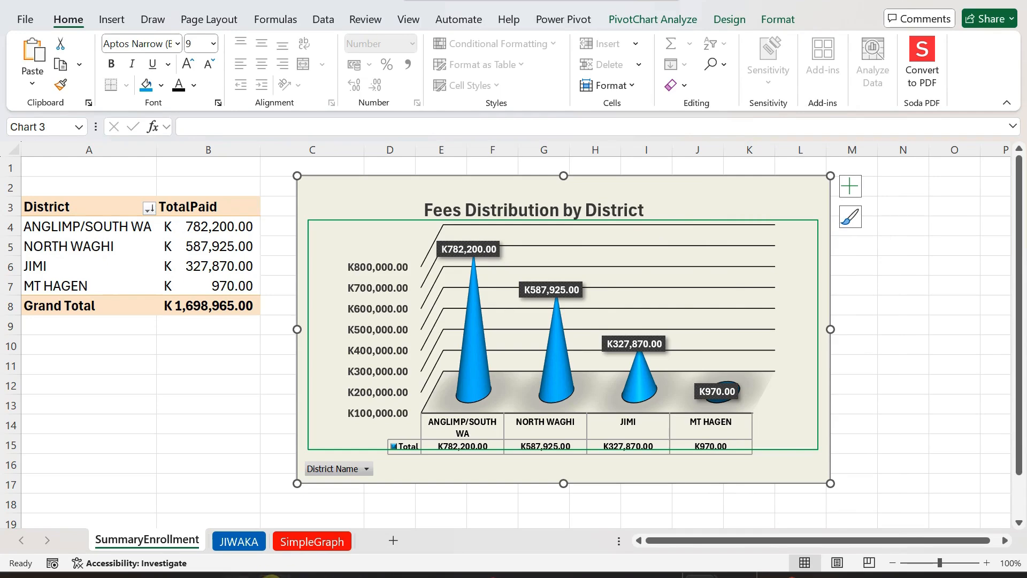
# - Switch to the PowerPoint presentation and paste the chart onto the slide using the destination theme with the workbook embedded
pyautogui.moveTo(276, 576)
pyautogui.click(456, 503)
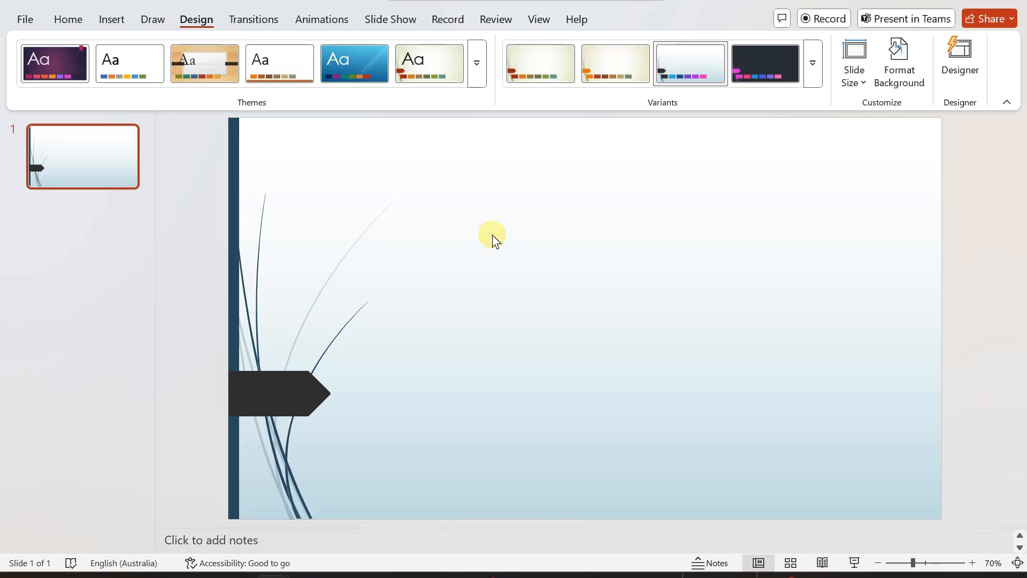
pyautogui.rightClick(480, 193)
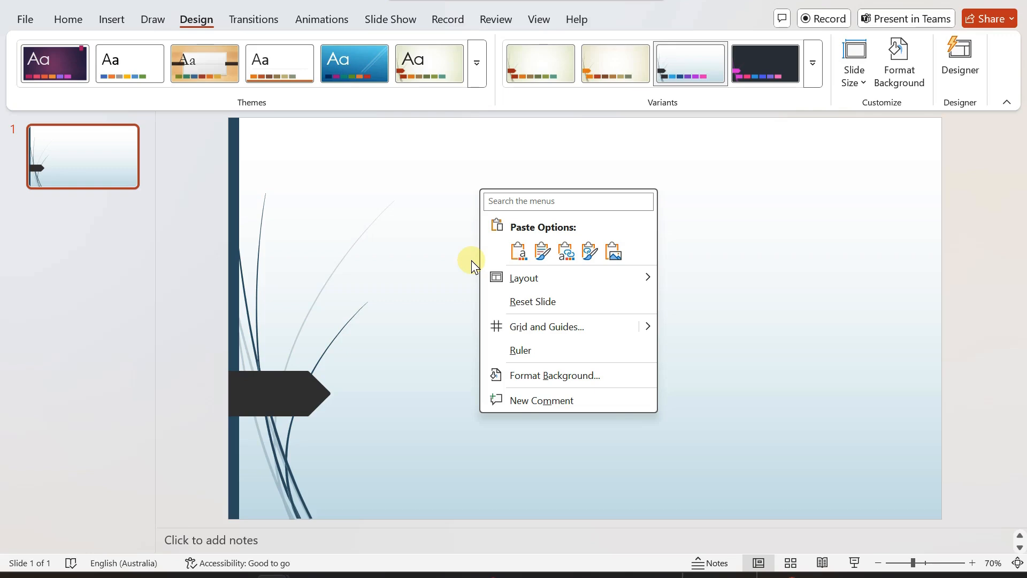
pyautogui.click(517, 253)
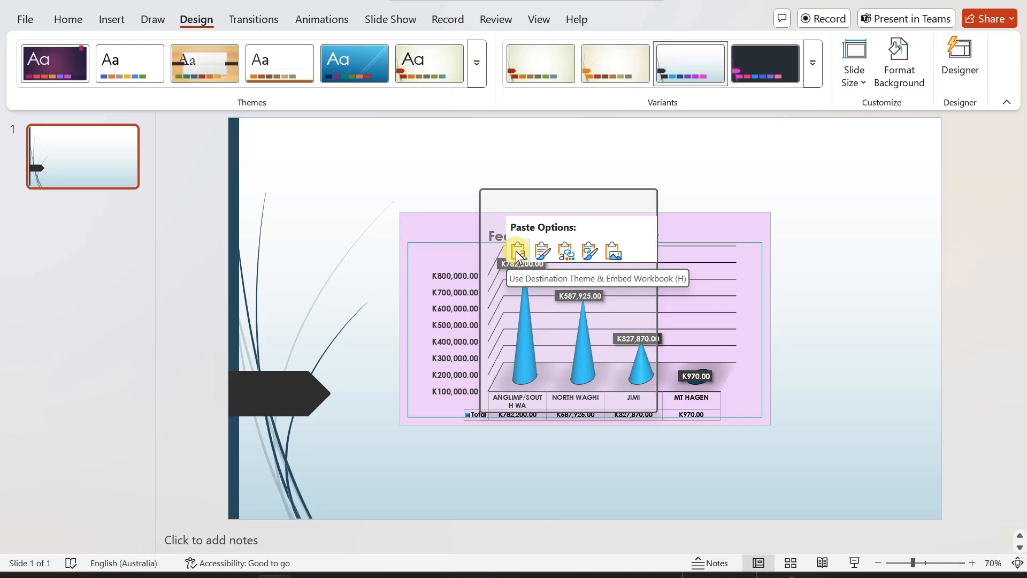
pyautogui.click(414, 243)
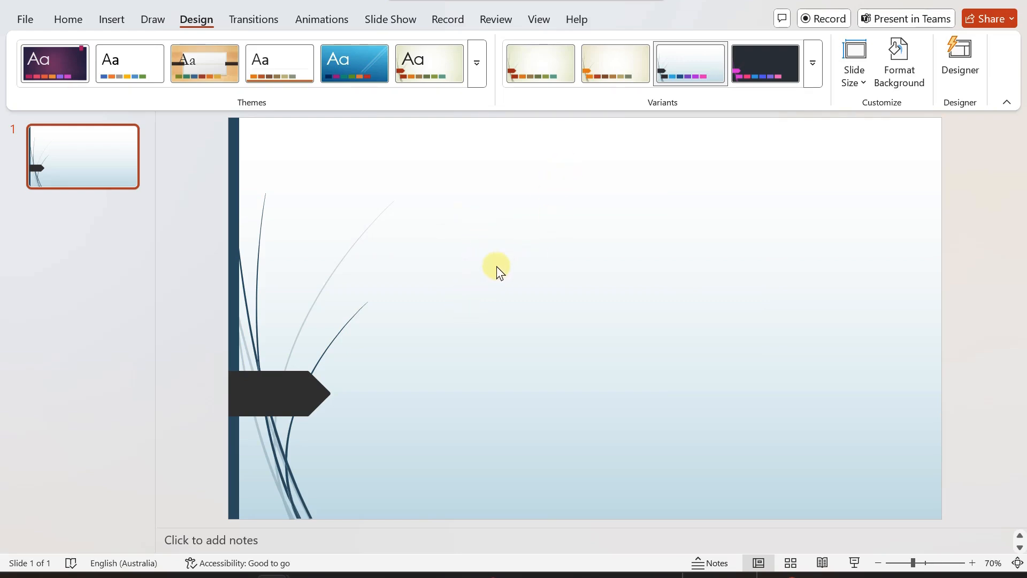
pyautogui.rightClick(514, 266)
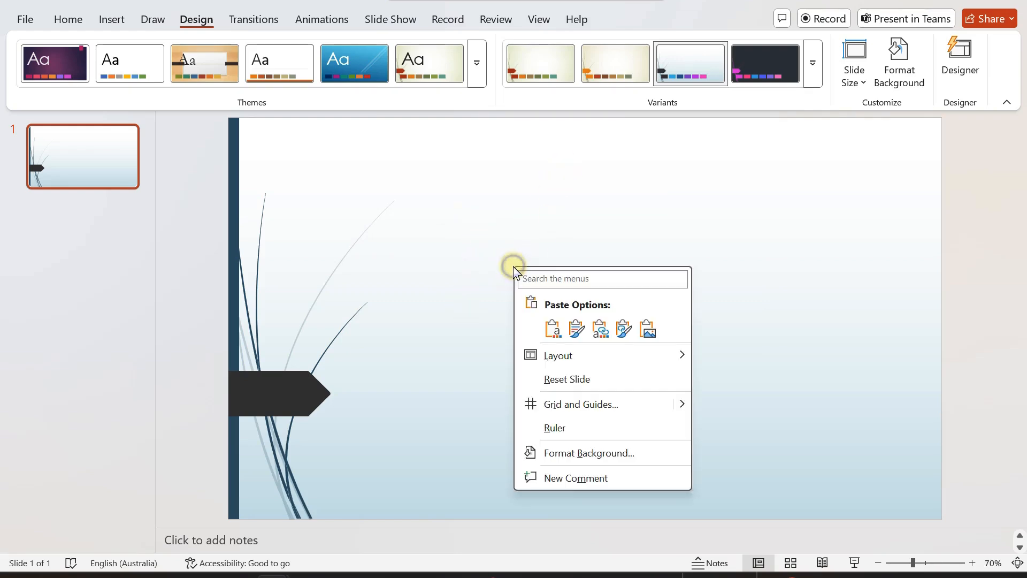
pyautogui.click(555, 329)
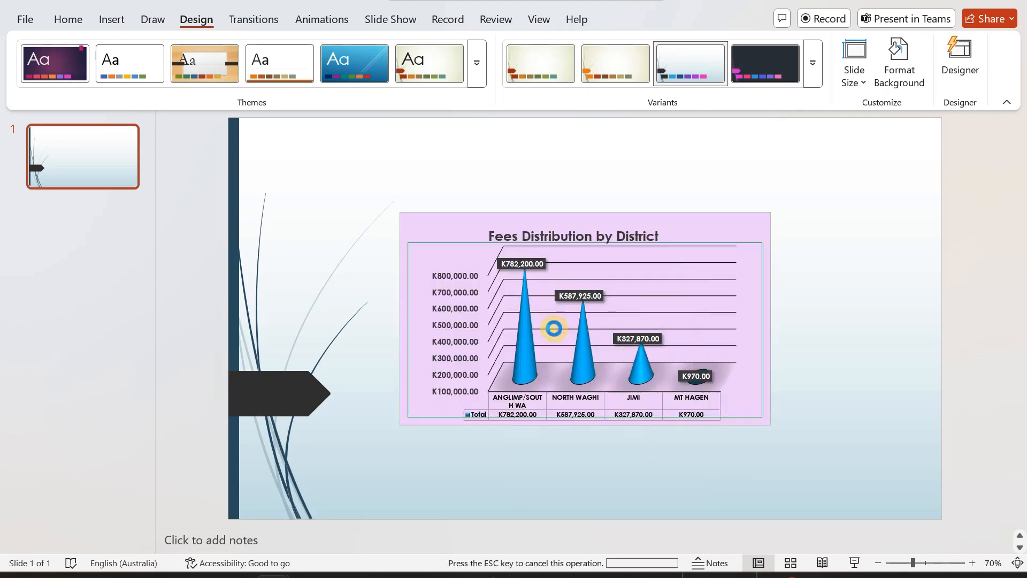
# - Enlarge the pasted chart by stretching its corners to fill most of the slide
pyautogui.moveTo(400, 426); pyautogui.dragTo(370, 474)
pyautogui.moveTo(769, 212); pyautogui.dragTo(835, 186)
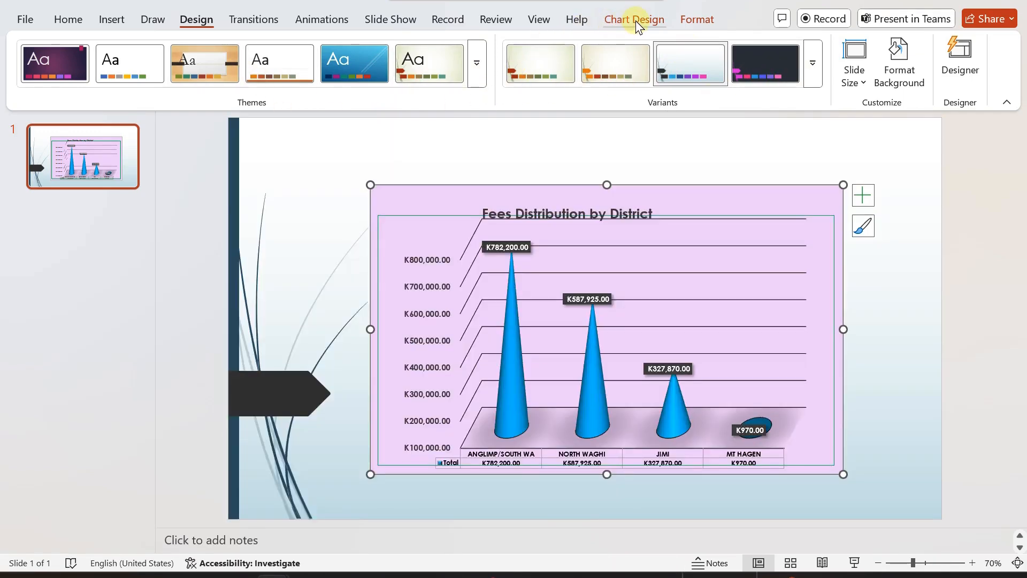
pyautogui.click(629, 20)
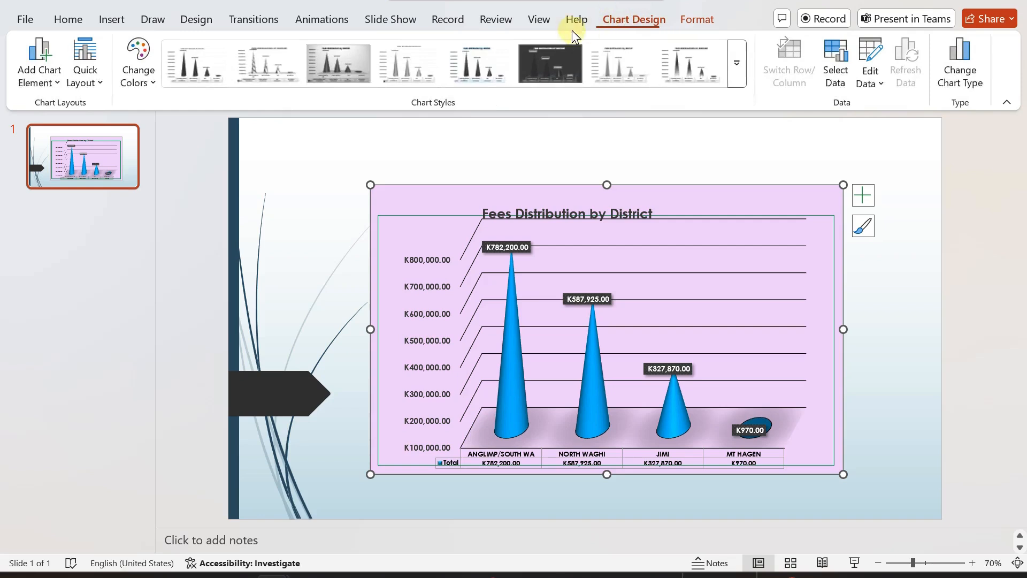
# - Change the presentation's variant colours to Violet II
pyautogui.click(199, 23)
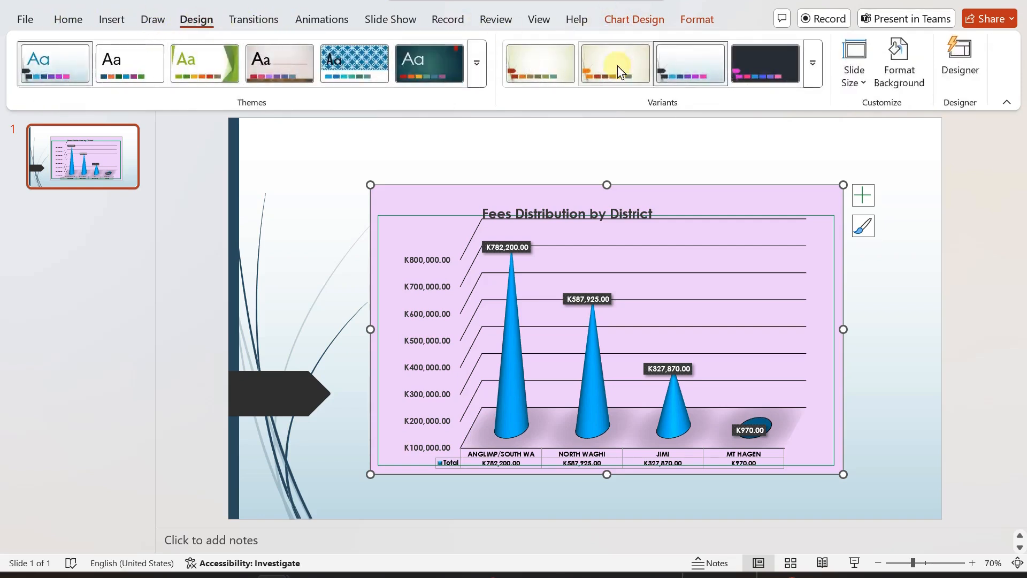
pyautogui.click(813, 72)
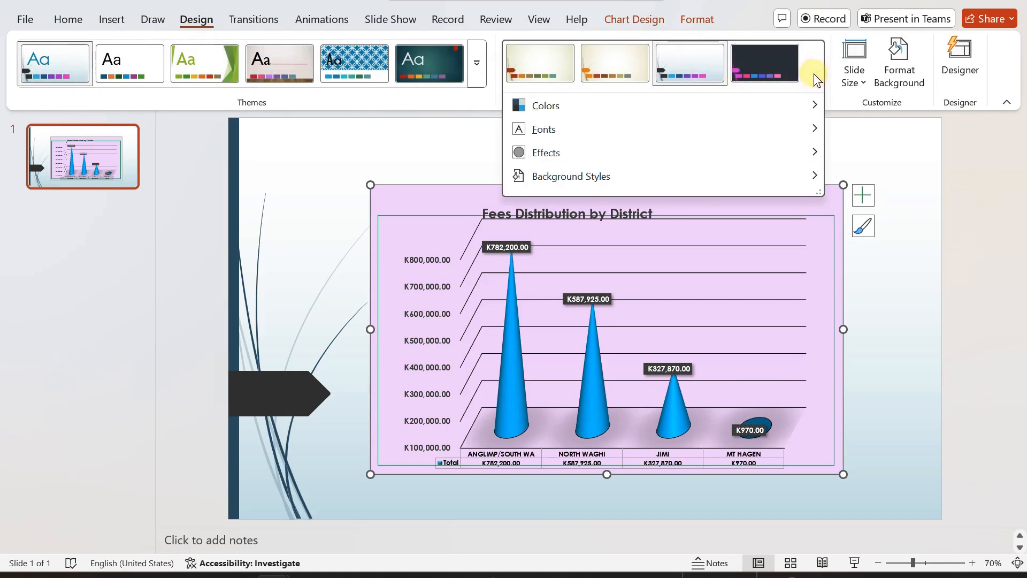
pyautogui.moveTo(575, 104)
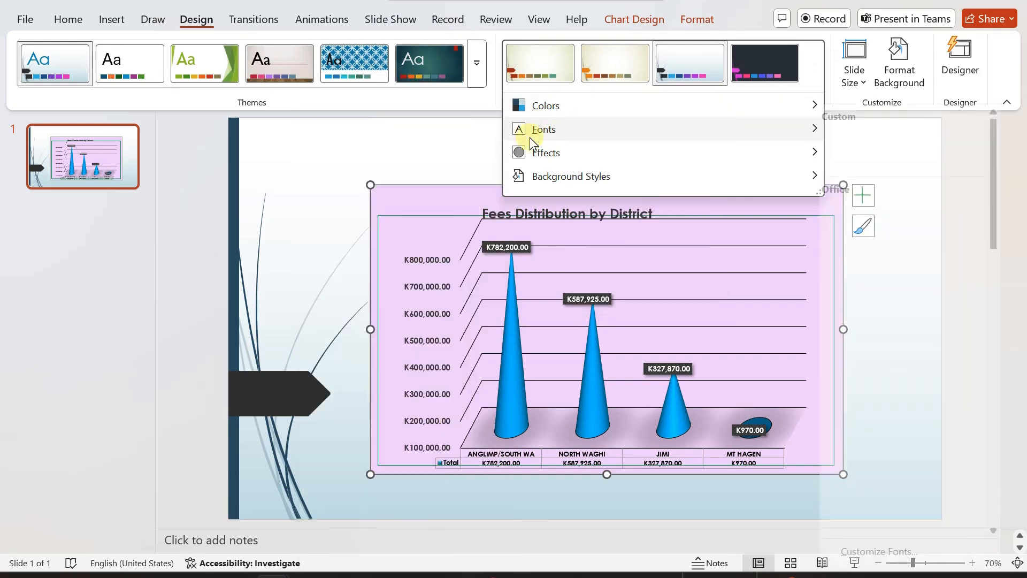
pyautogui.moveTo(532, 111)
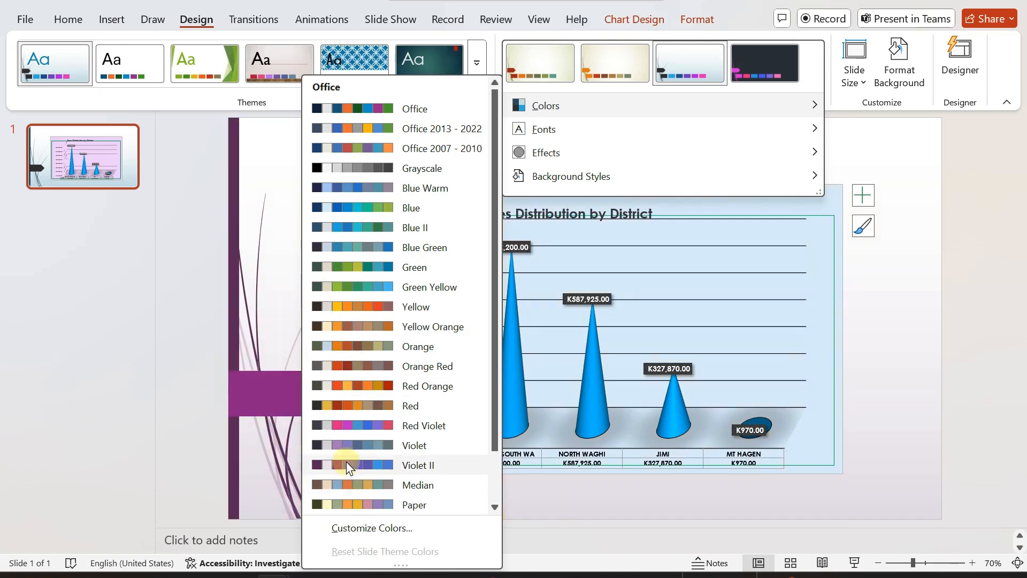
pyautogui.click(345, 461)
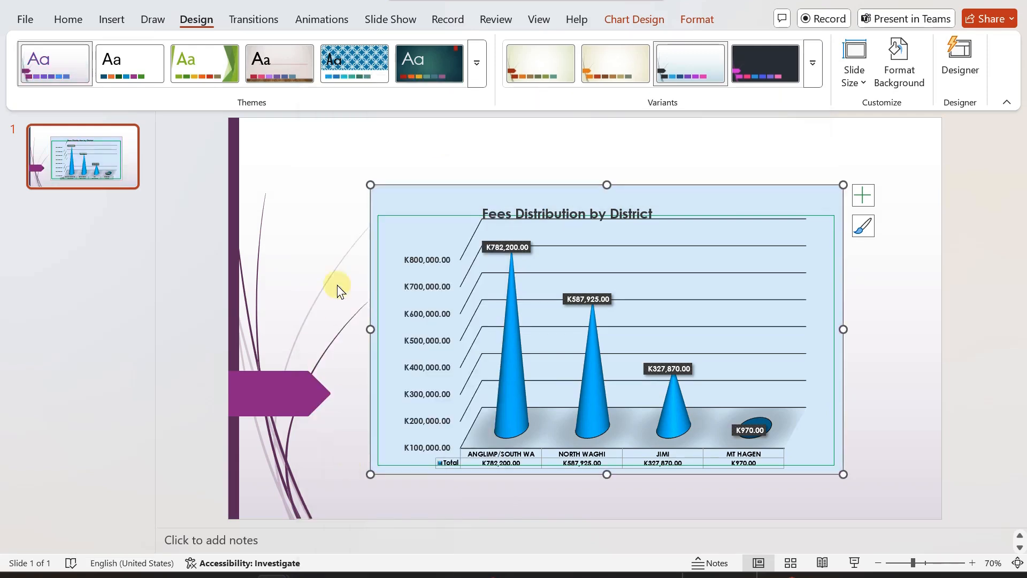
# - Delete the pasted chart from the slide
pyautogui.click(339, 213)
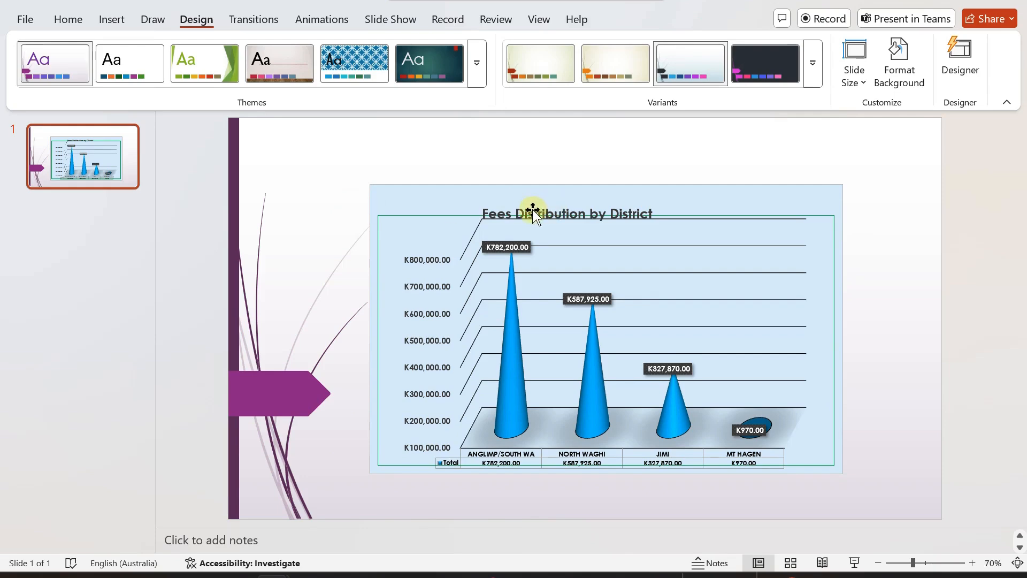
pyautogui.click(487, 202)
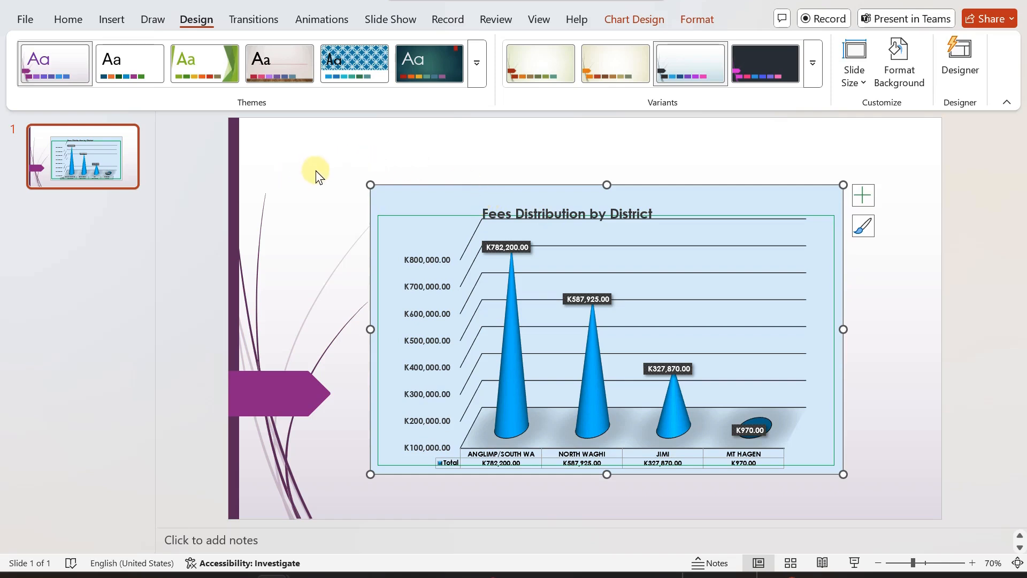
pyautogui.press('Delete')
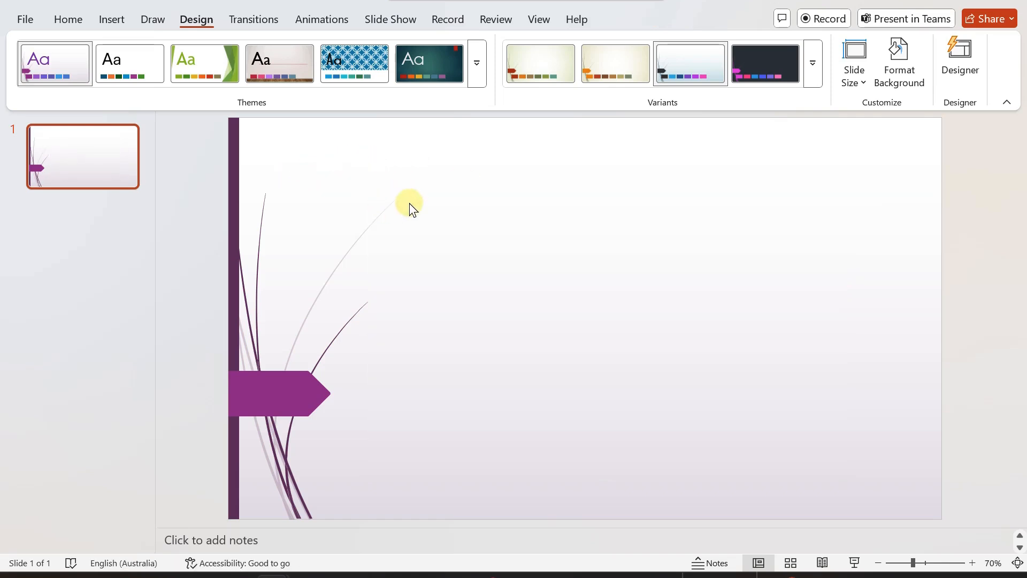
# - Paste the chart again keeping its source formatting, and enlarge it by stretching its corners across the slide
pyautogui.rightClick(417, 207)
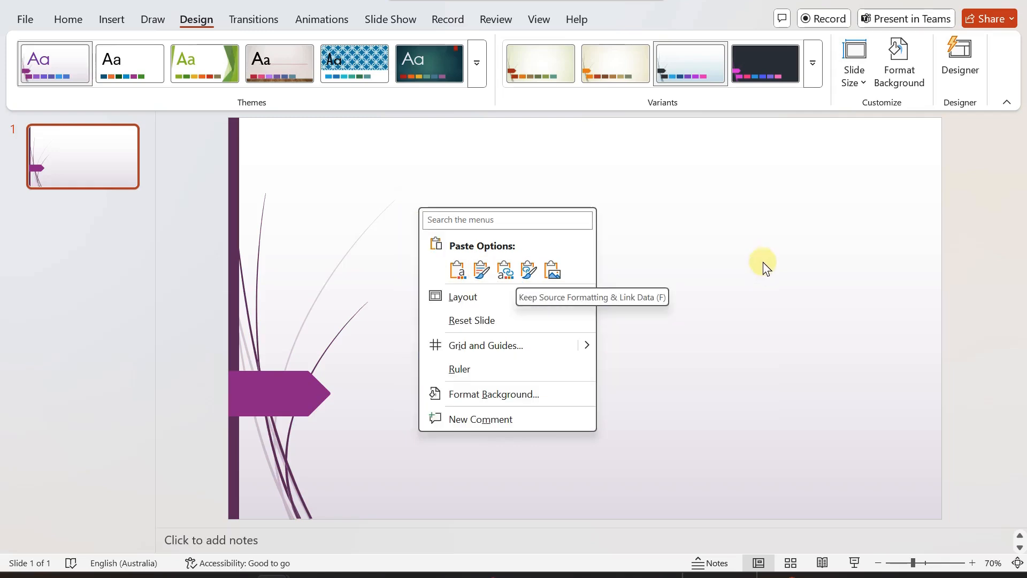
pyautogui.click(481, 271)
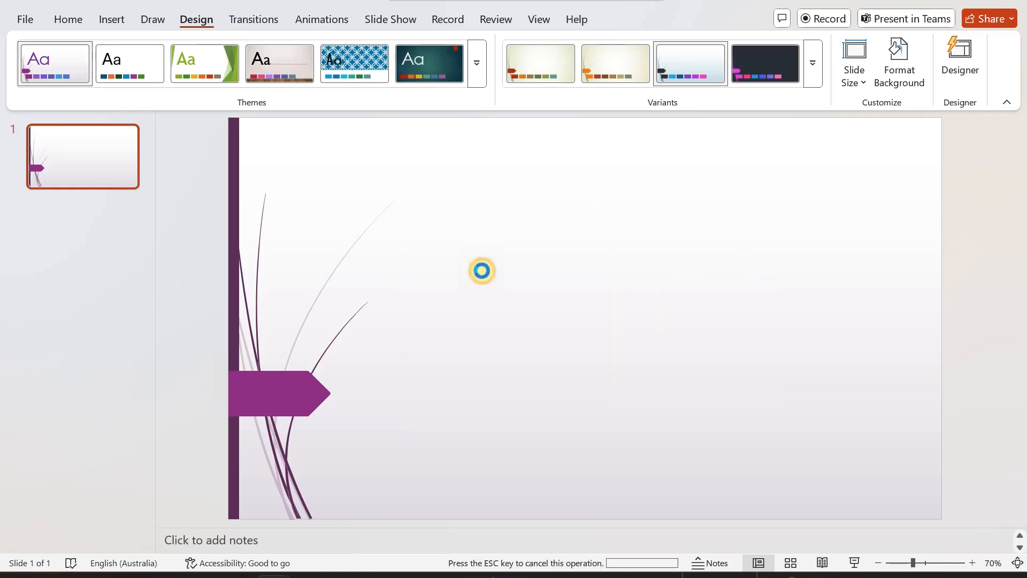
pyautogui.moveTo(400, 425); pyautogui.dragTo(371, 491)
pyautogui.moveTo(767, 218); pyautogui.dragTo(807, 195)
pyautogui.click(257, 394)
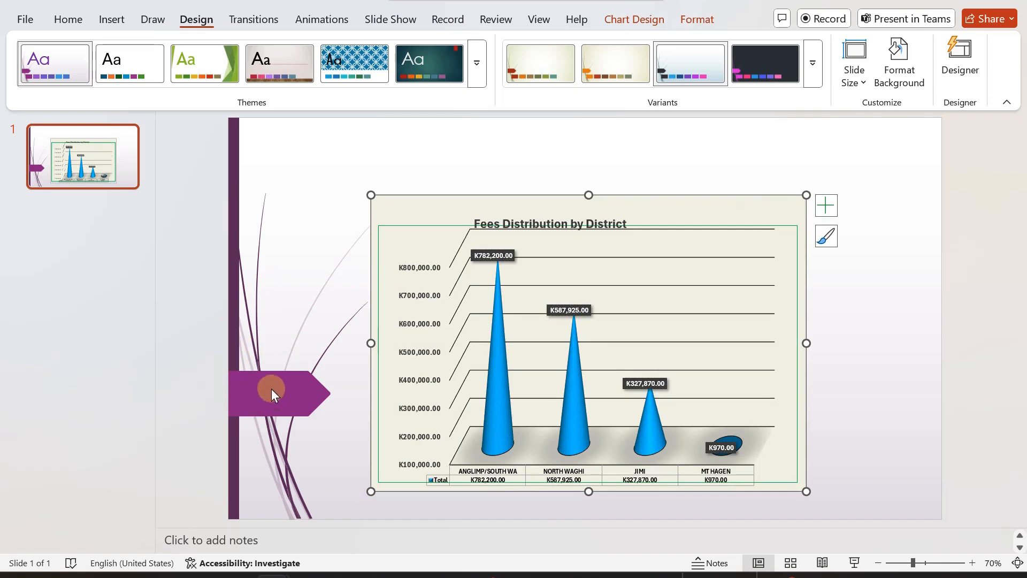
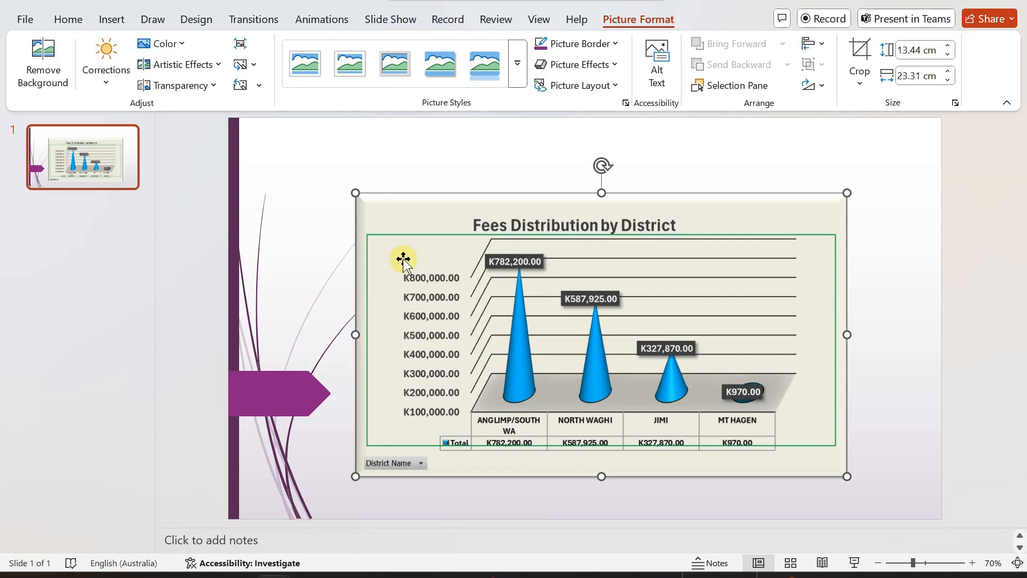
pyautogui.click(300, 204)
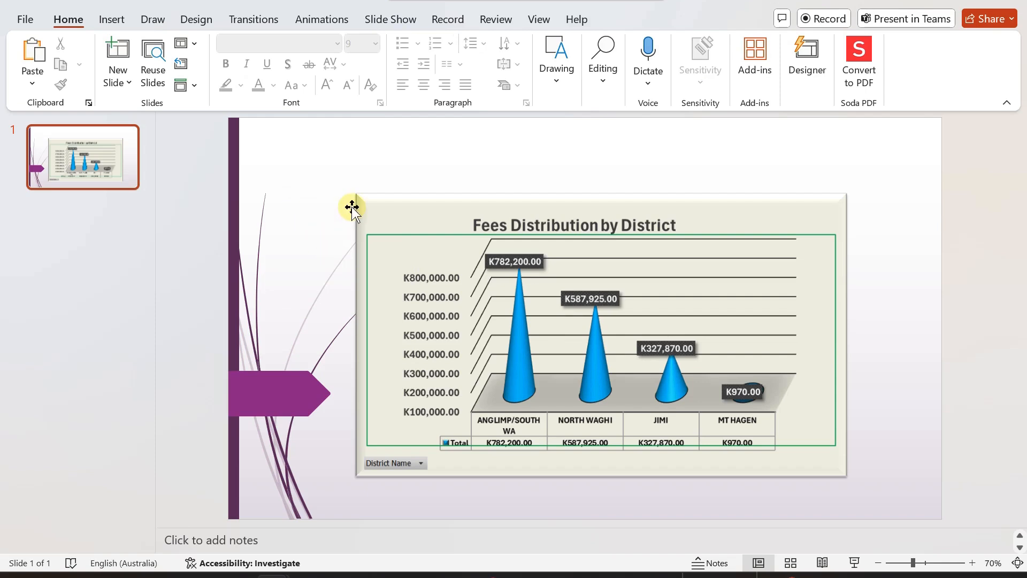
pyautogui.moveTo(701, 576)
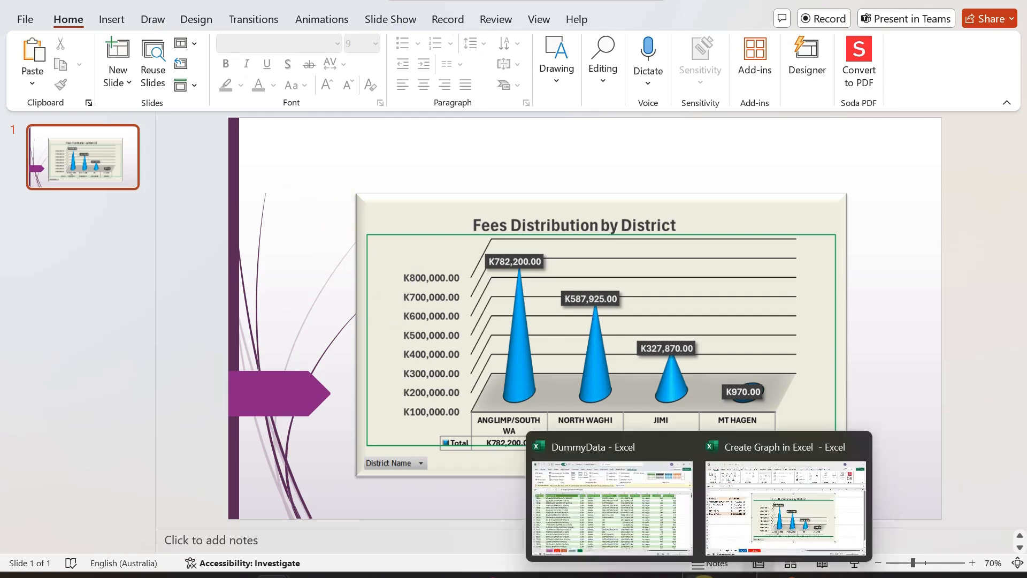
pyautogui.click(752, 530)
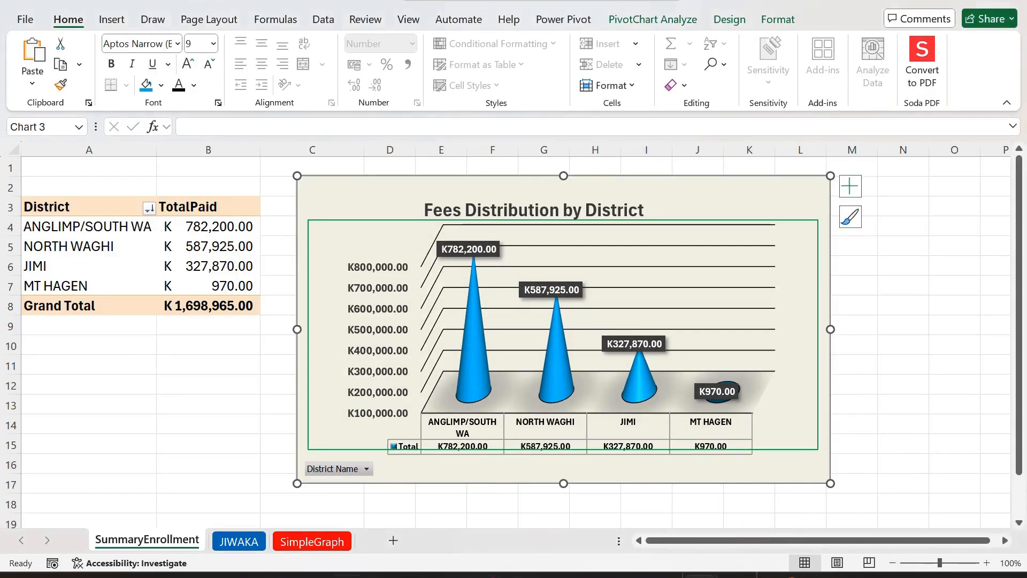
pyautogui.moveTo(270, 575)
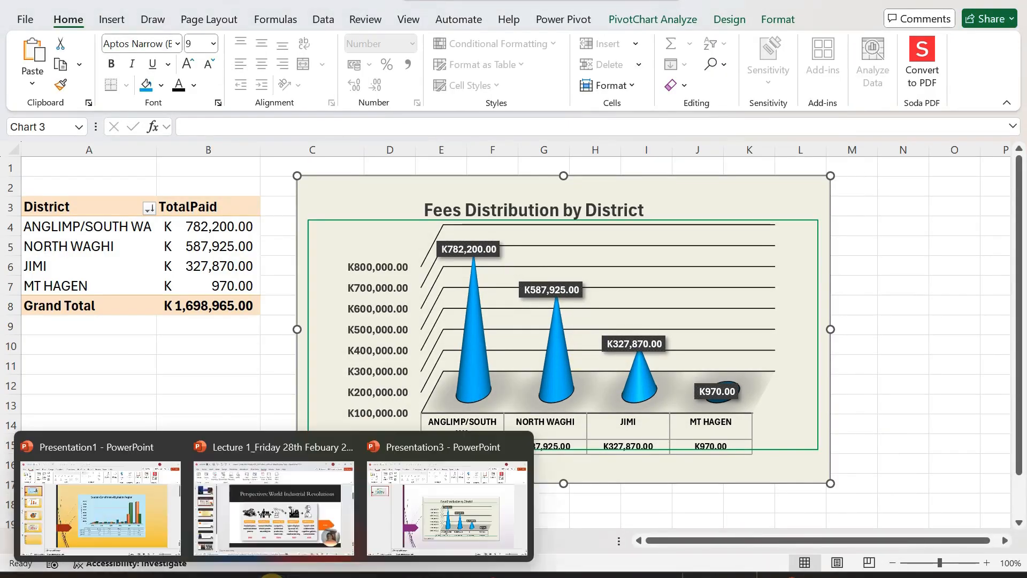
pyautogui.click(435, 506)
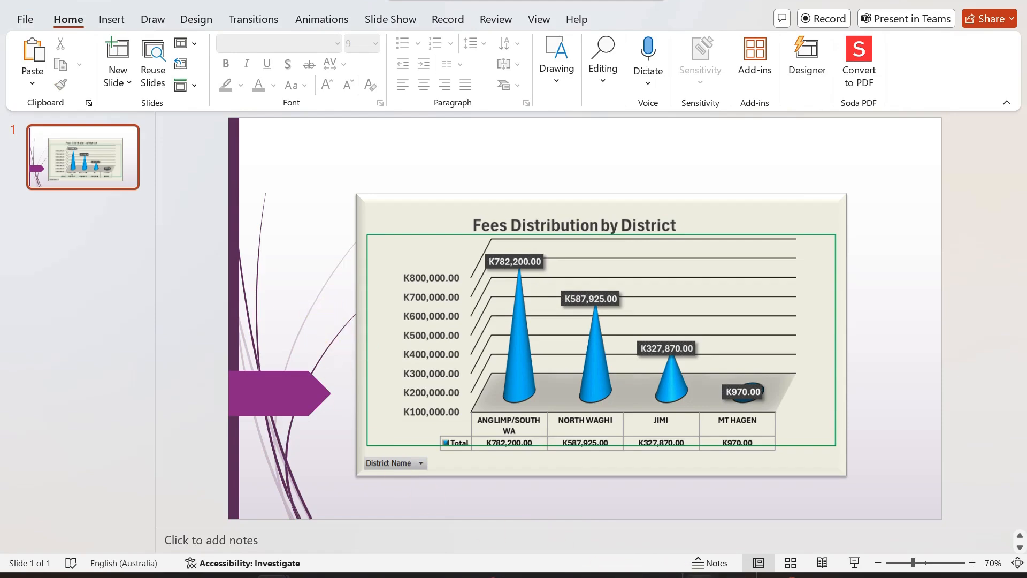
# - Switch to the Excel workbook and copy the Fees Distribution by District pivot chart
pyautogui.moveTo(699, 575)
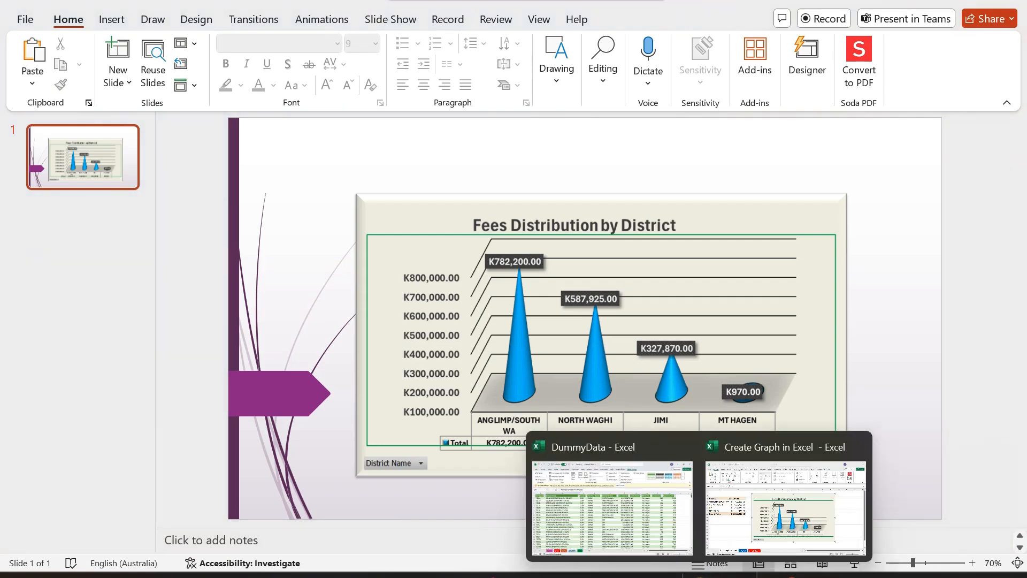
pyautogui.click(765, 512)
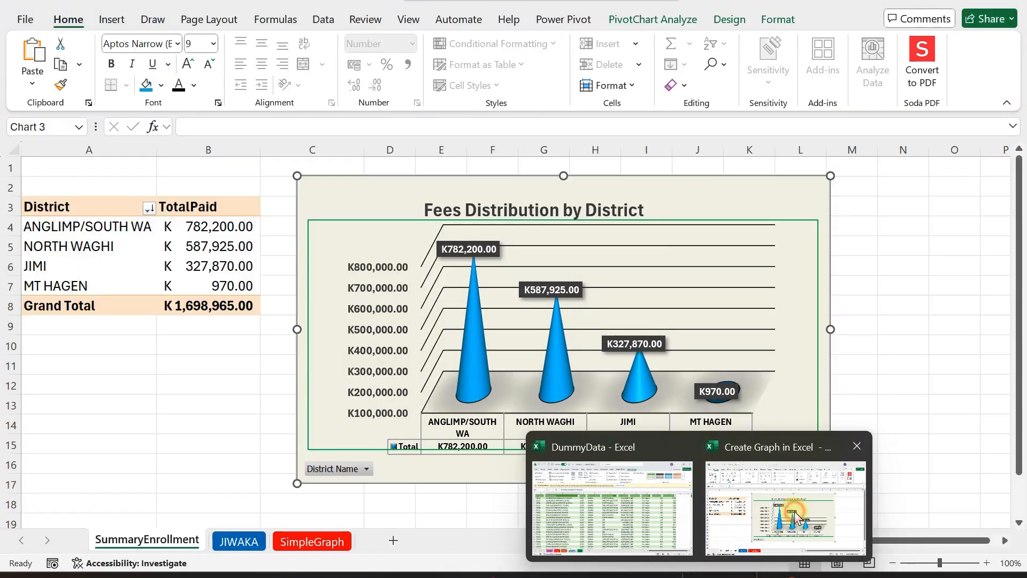
pyautogui.rightClick(653, 200)
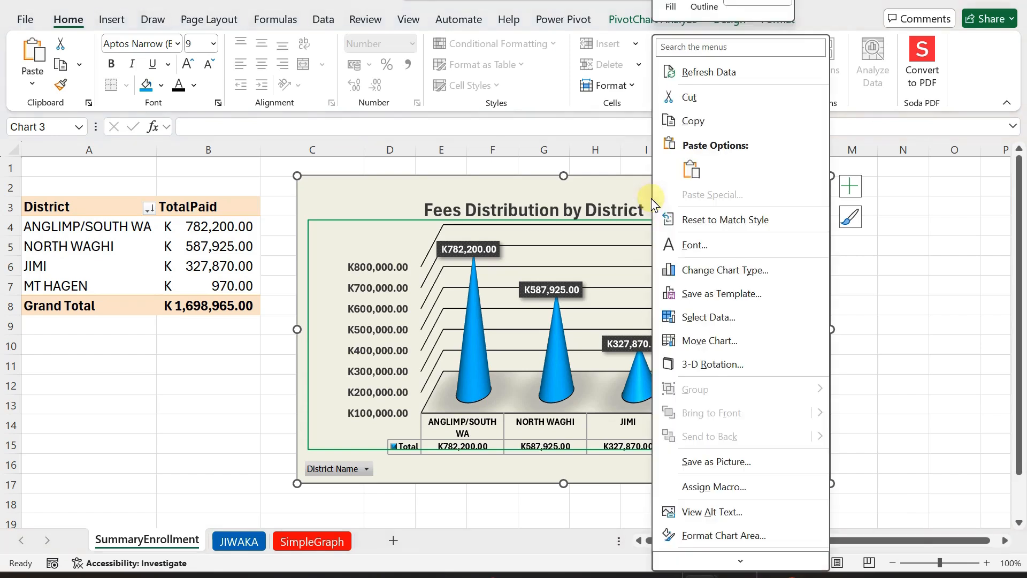
pyautogui.click(693, 123)
# - Switch to the Word document and type 'Insert Excel Graph for Jiwaka Fees Payment.' on the blank line after the fourth paragraph
pyautogui.moveTo(717, 574)
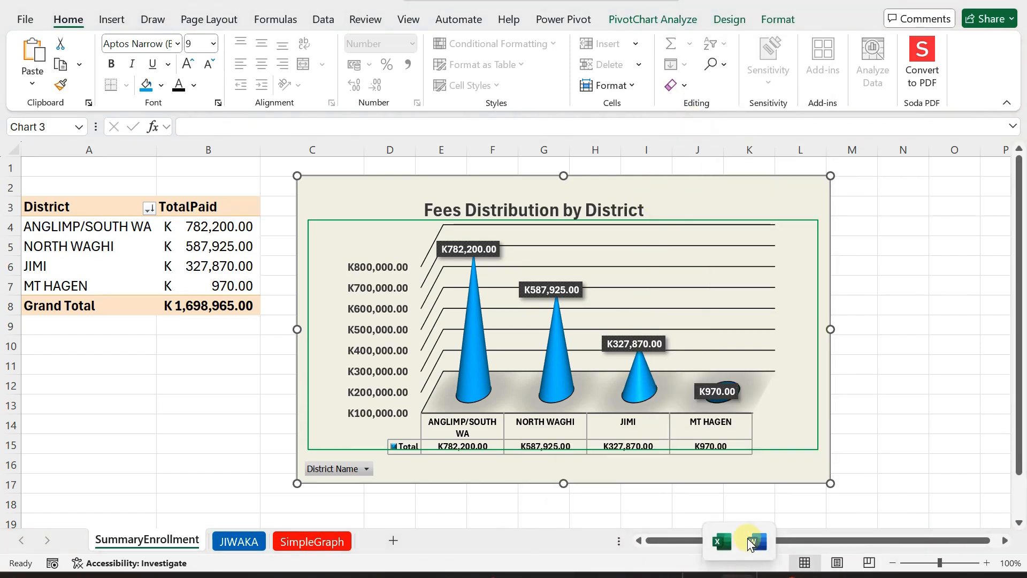
pyautogui.click(749, 538)
pyautogui.scroll(3, 402, 419)
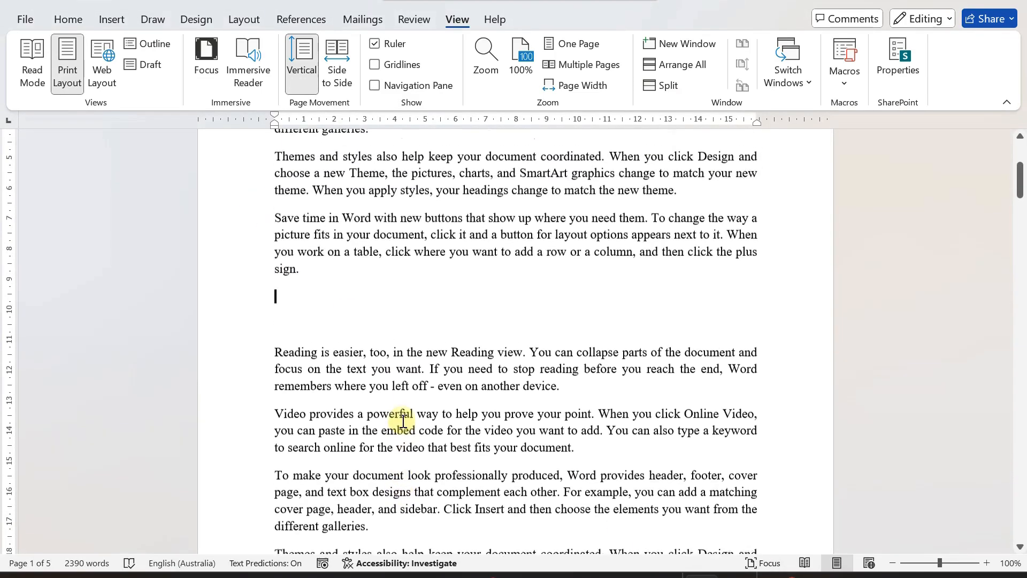
pyautogui.scroll(6, 403, 421)
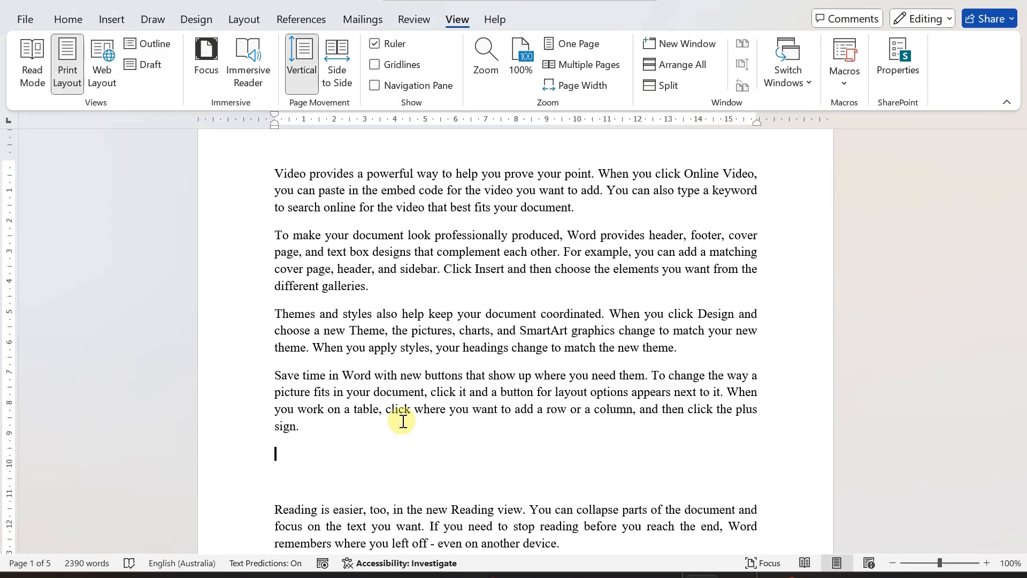
pyautogui.scroll(2, 402, 421)
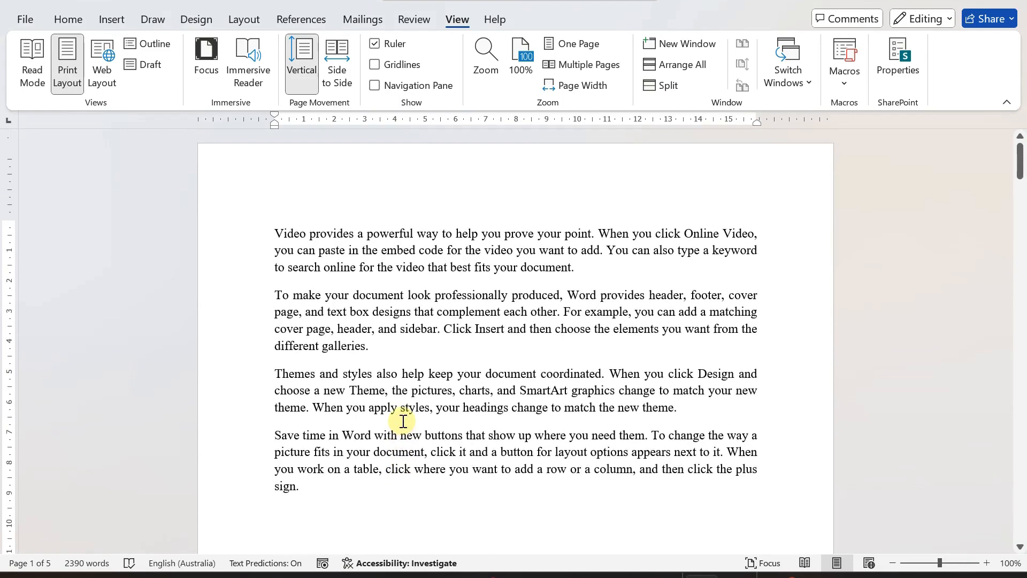
pyautogui.scroll(-5, 403, 421)
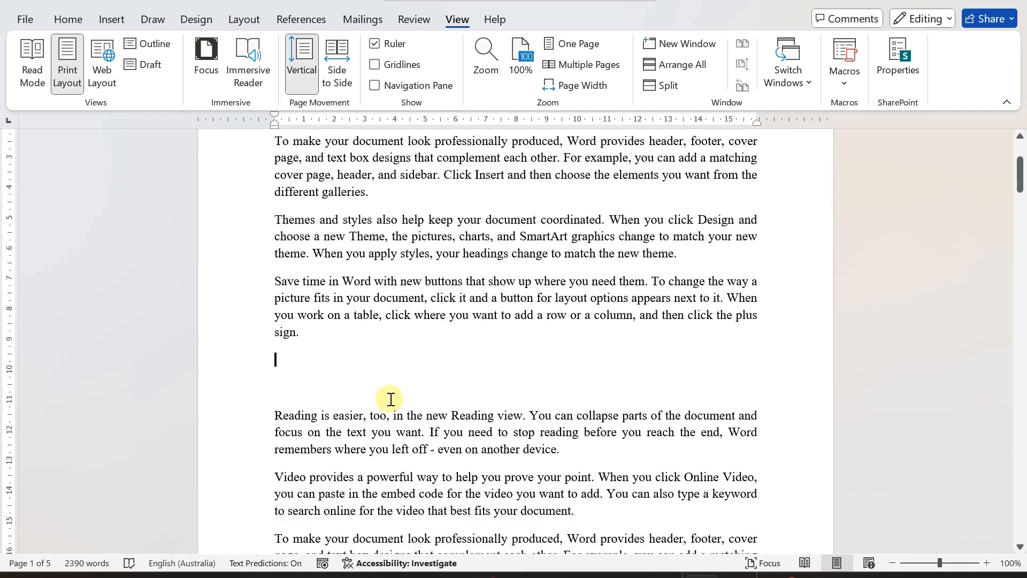
pyautogui.write('F')
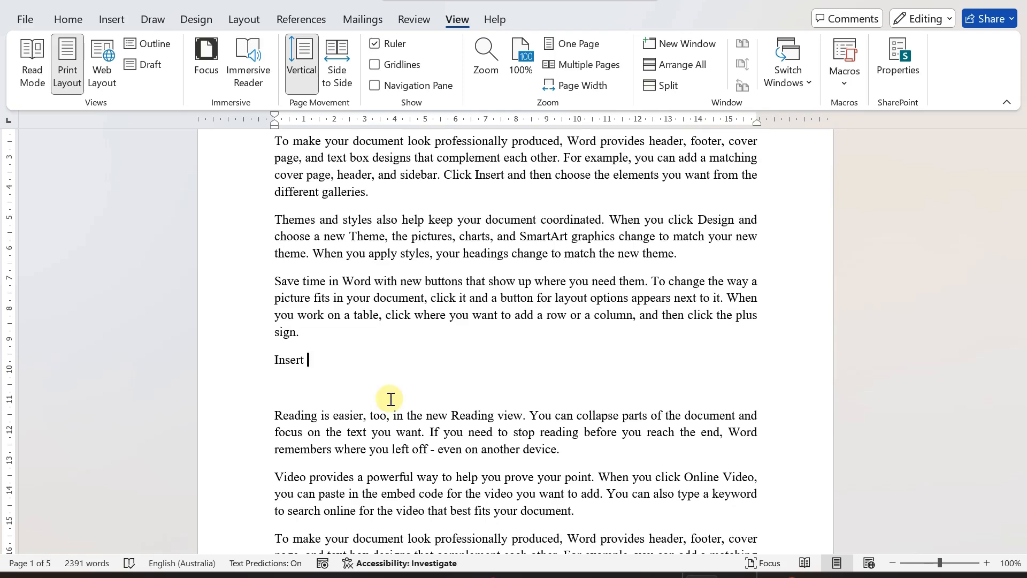
pyautogui.write('xcel Graph for Jiwa')
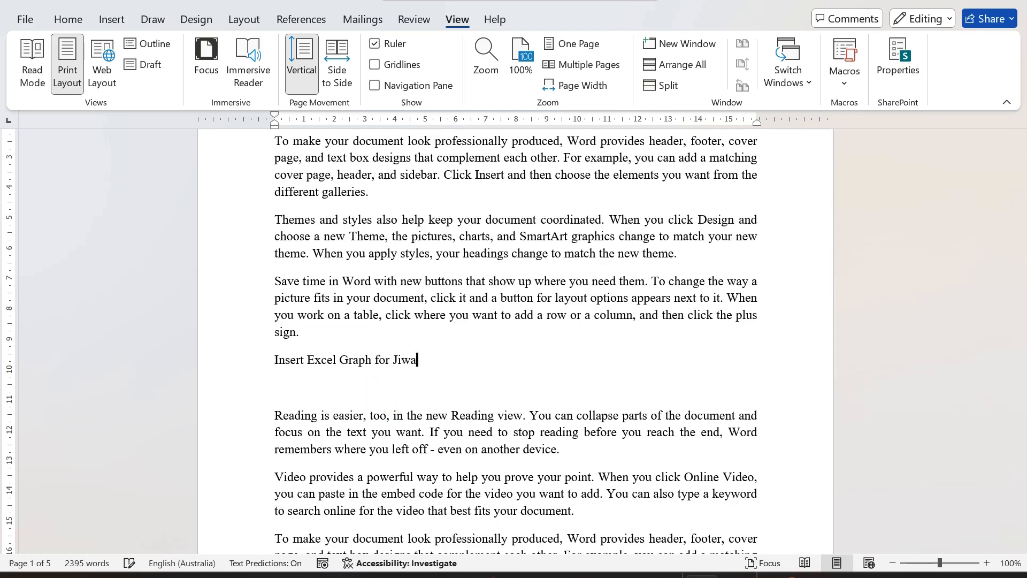
pyautogui.write('ka Fees Payment.')
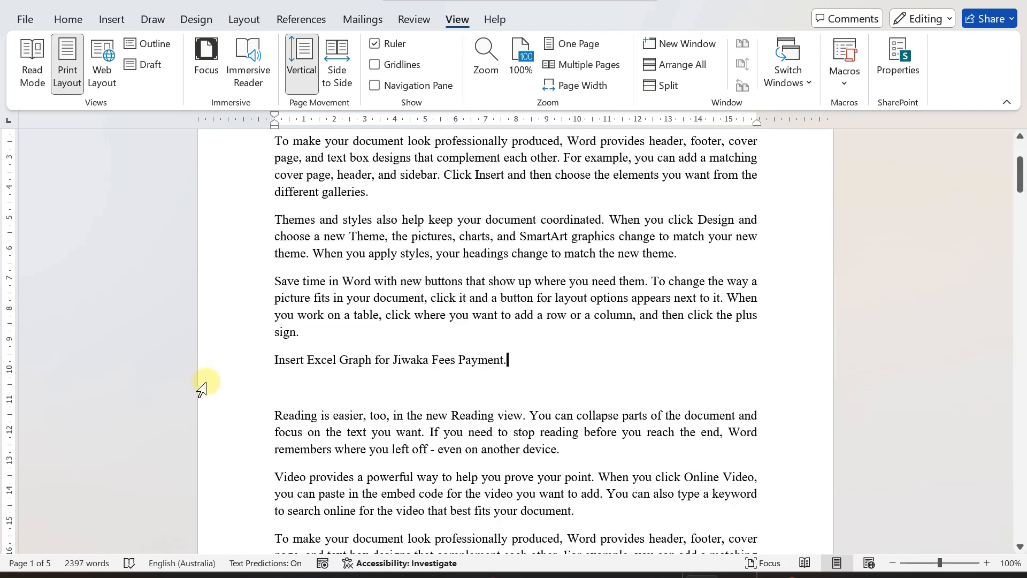
# - Select the new 'Insert Excel Graph for Jiwaka Fees Payment.' line and highlight it in yellow
pyautogui.click(270, 355)
pyautogui.keyDown('shift'); pyautogui.click(562, 360); pyautogui.keyUp('shift')
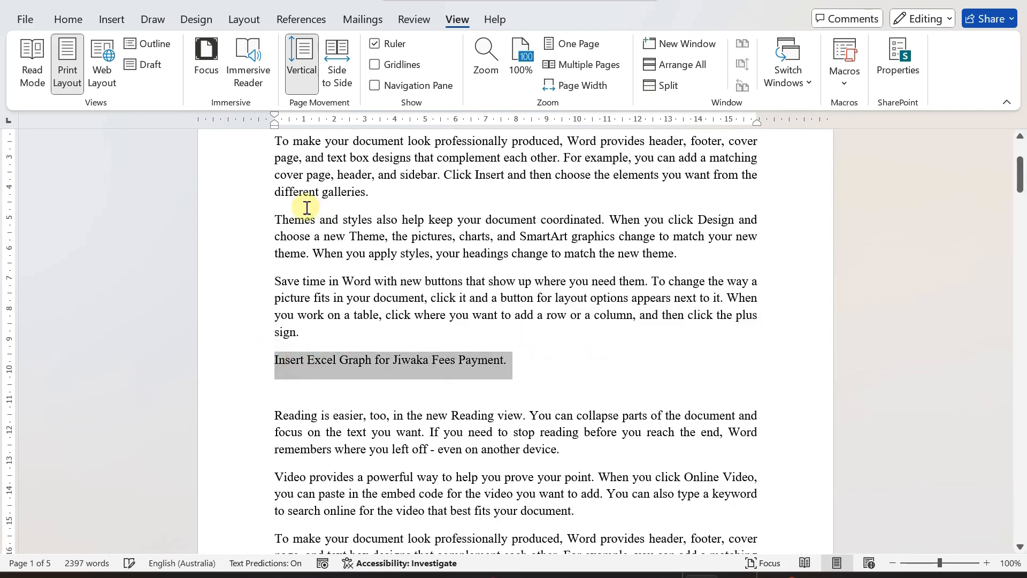
pyautogui.click(67, 17)
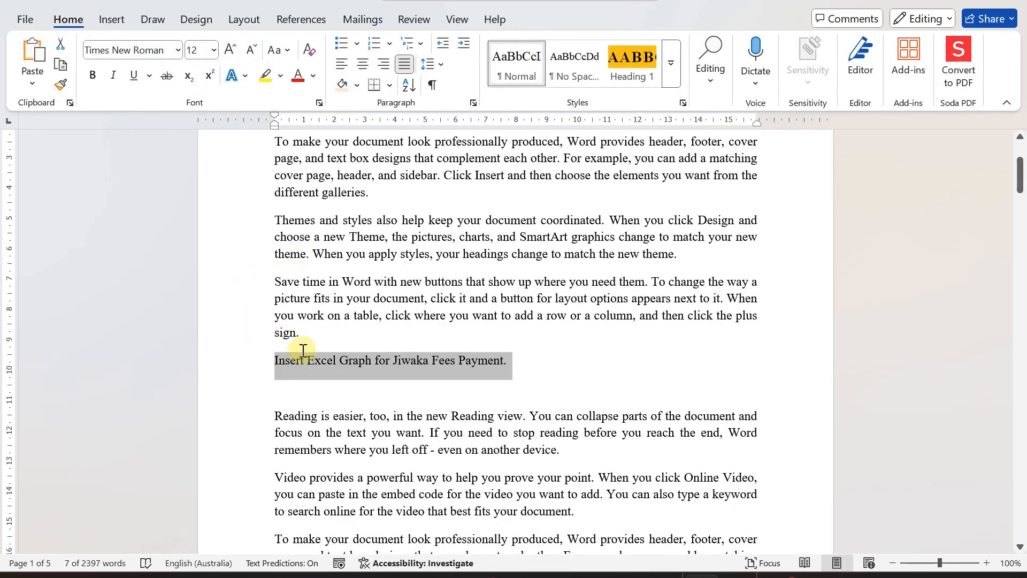
pyautogui.click(264, 78)
# - Reselect the highlighted line and change its font colour to red
pyautogui.click(266, 354)
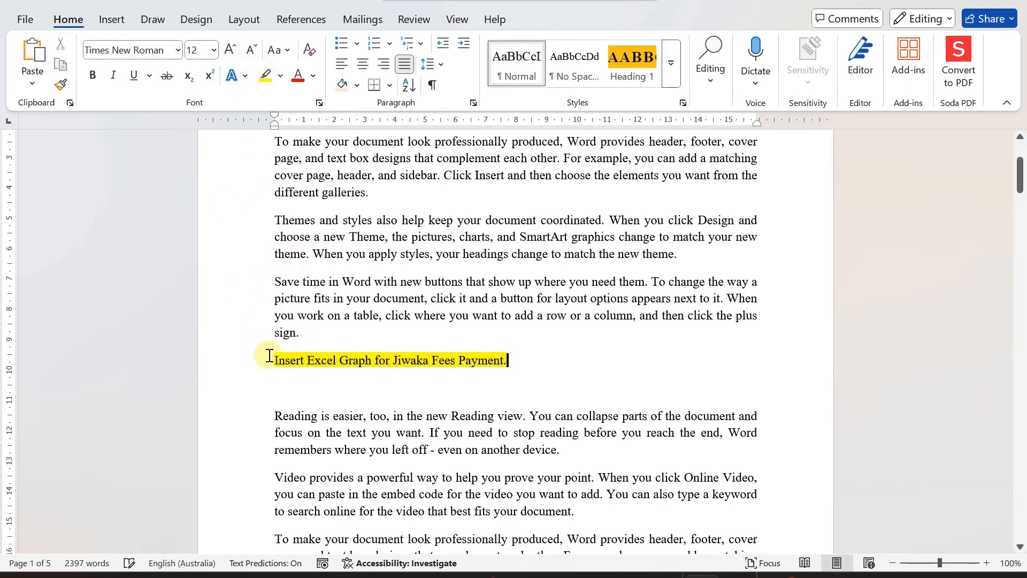
pyautogui.moveTo(268, 353); pyautogui.dragTo(534, 365)
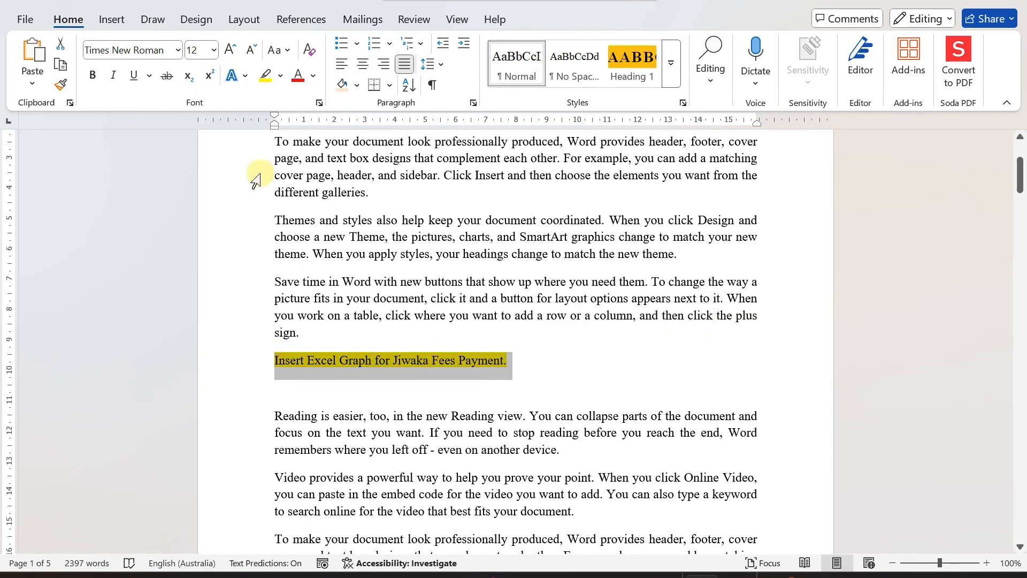
pyautogui.click(297, 78)
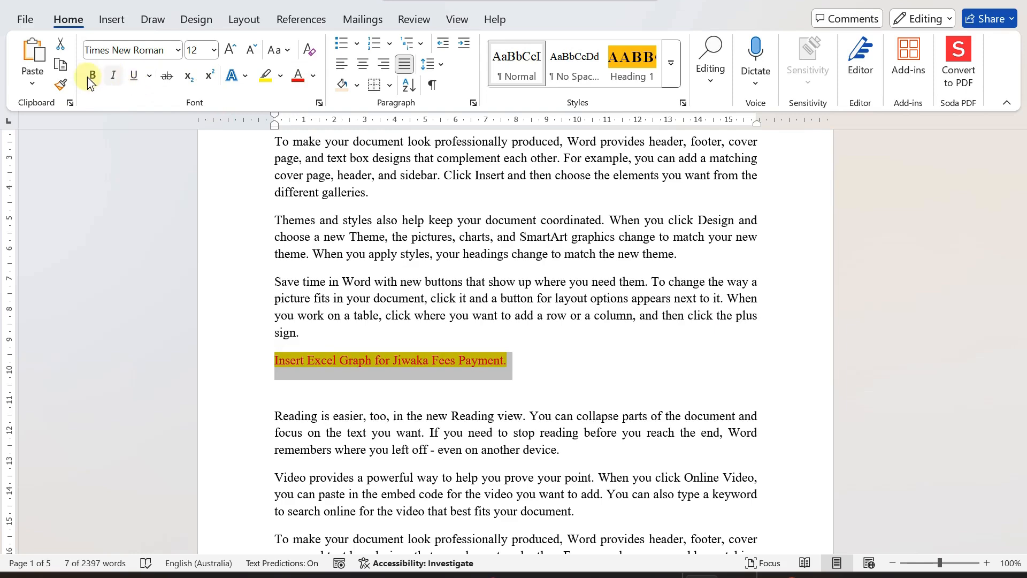
pyautogui.click(415, 282)
pyautogui.scroll(3, 414, 282)
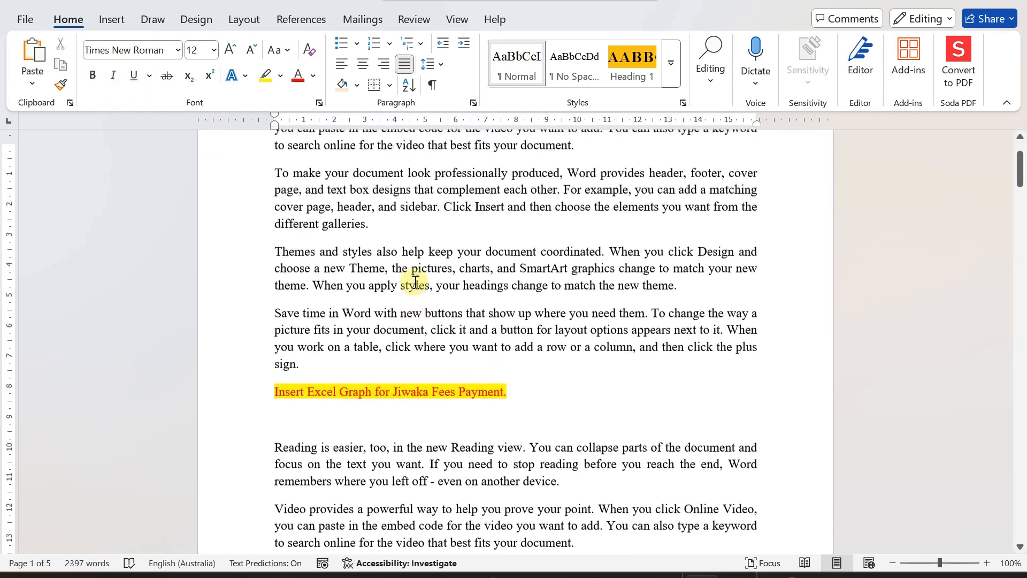
pyautogui.scroll(-2, 415, 282)
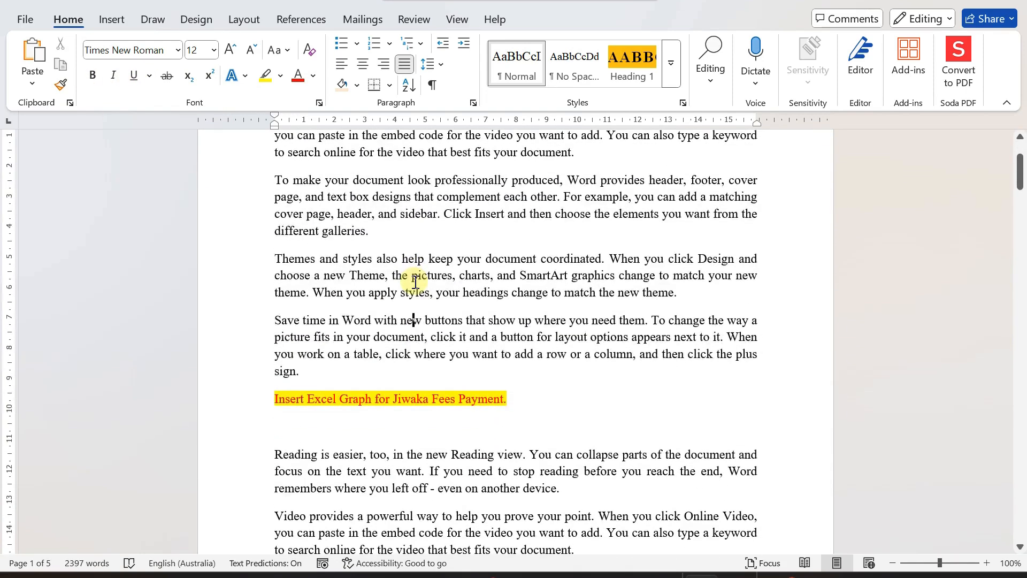
pyautogui.scroll(-3, 414, 282)
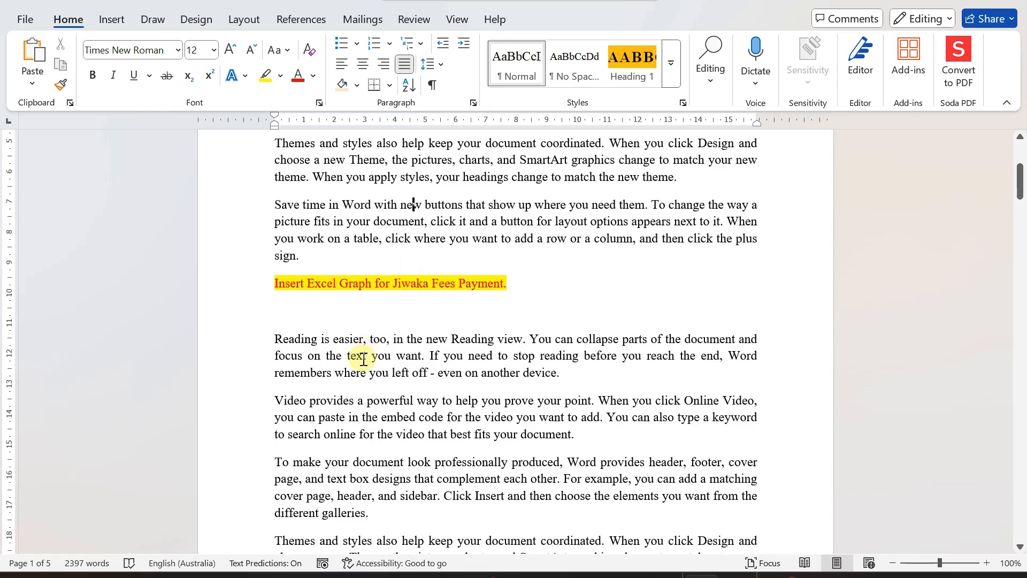
pyautogui.scroll(-2, 362, 357)
pyautogui.click(291, 231)
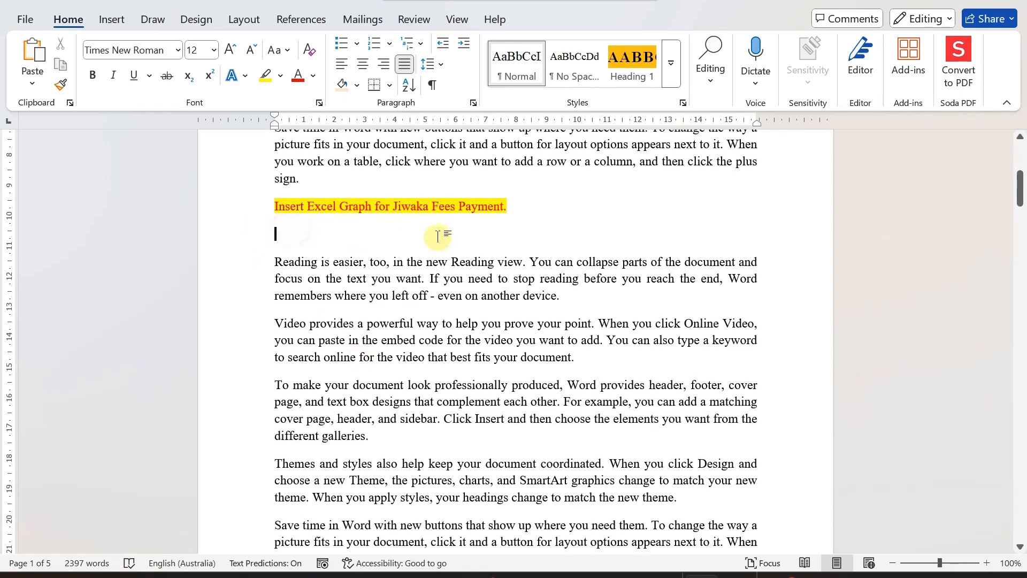
pyautogui.scroll(1, 615, 241)
pyautogui.scroll(5, 615, 241)
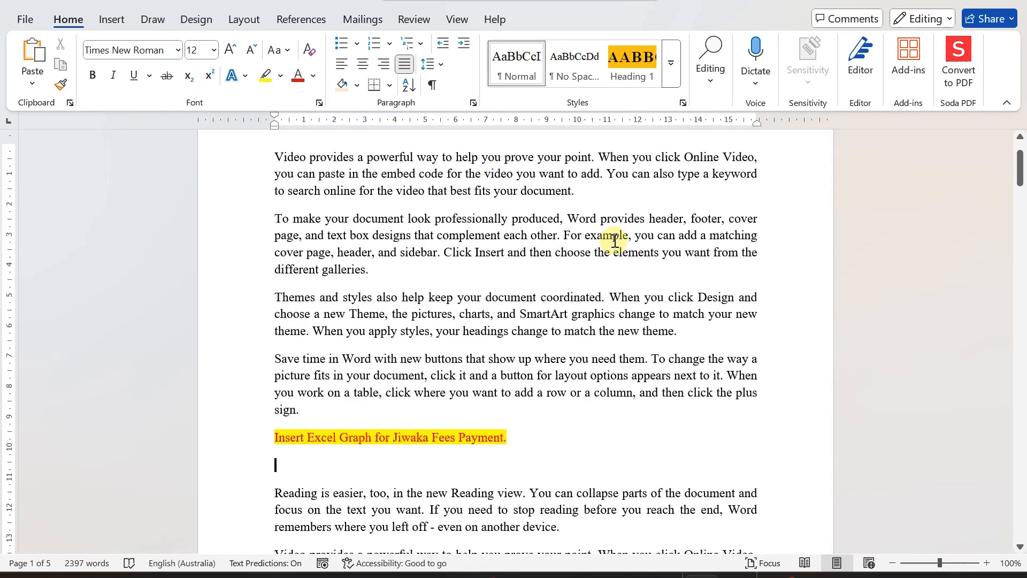
pyautogui.scroll(1, 615, 241)
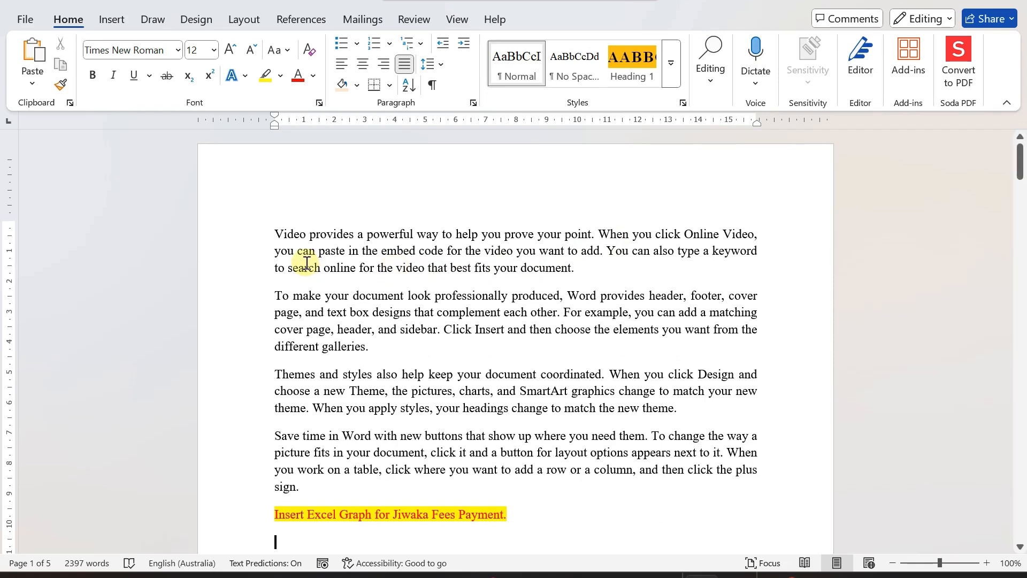
pyautogui.click(276, 234)
pyautogui.moveTo(280, 234); pyautogui.dragTo(470, 483)
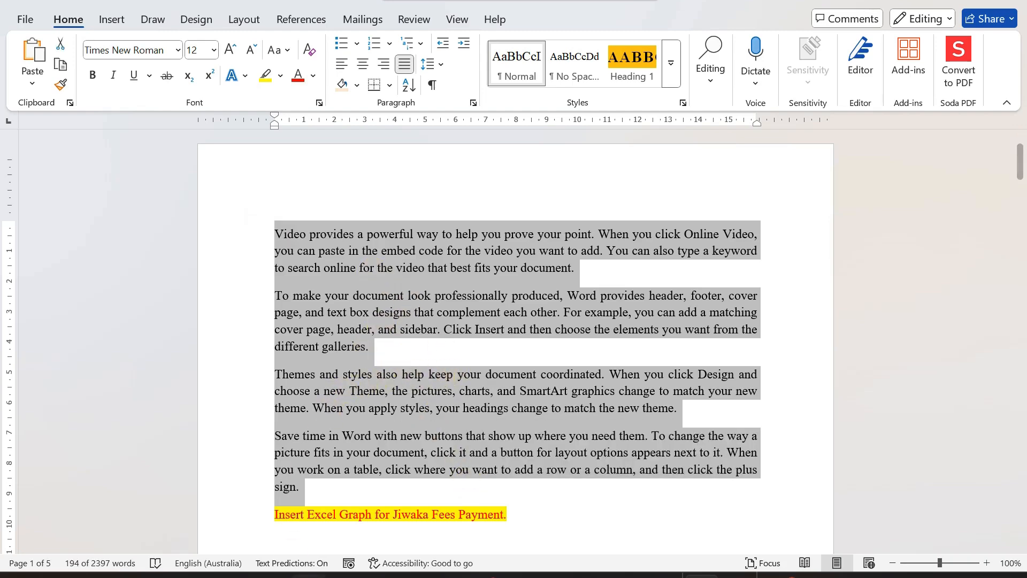
pyautogui.moveTo(272, 576)
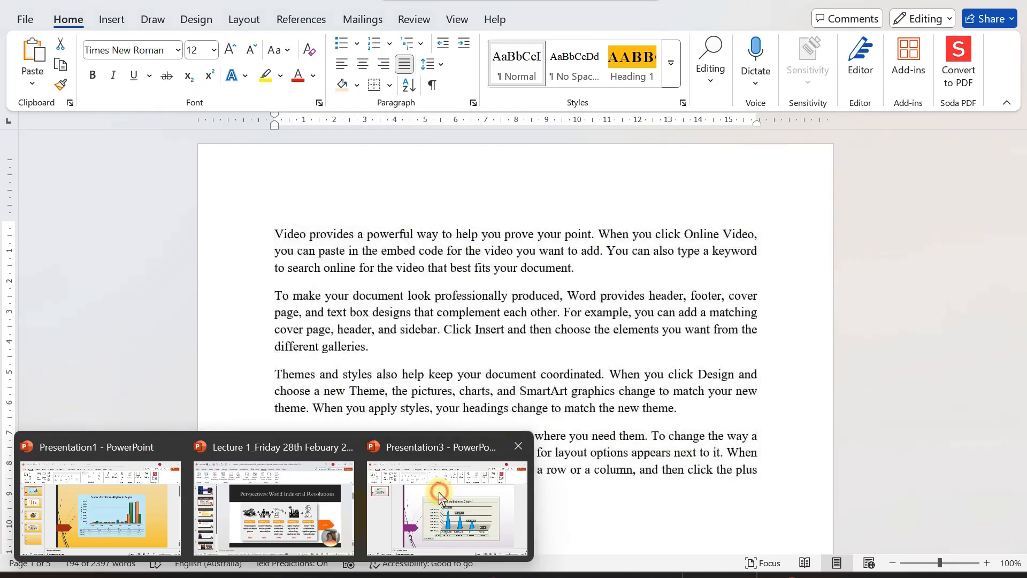
pyautogui.click(484, 495)
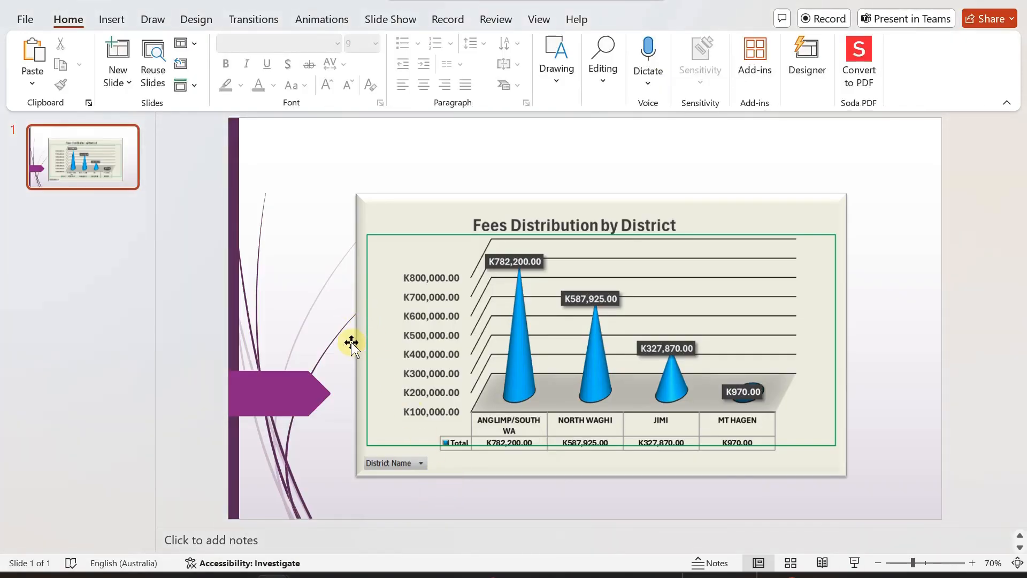
pyautogui.moveTo(486, 575)
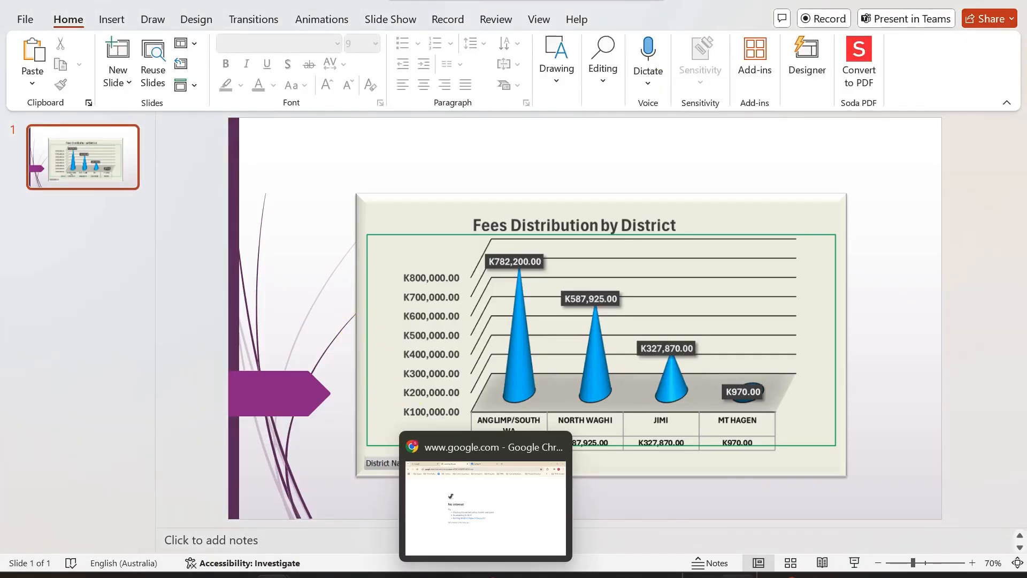
pyautogui.click(701, 576)
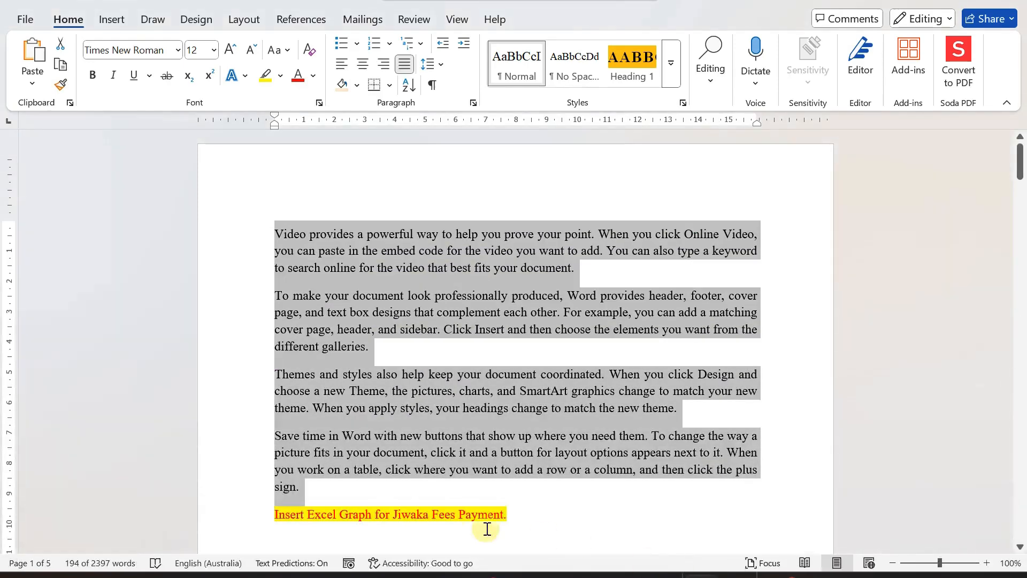
pyautogui.click(439, 364)
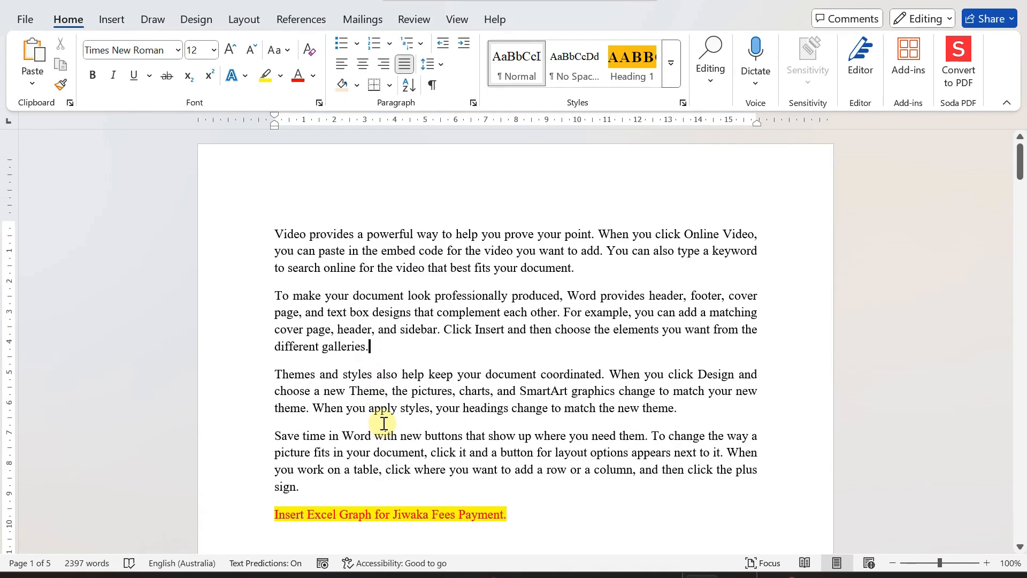
# - Delete the extra blank line below the highlighted 'Insert Excel Graph for Jiwaka Fees Payment.' line
pyautogui.scroll(-3, 383, 423)
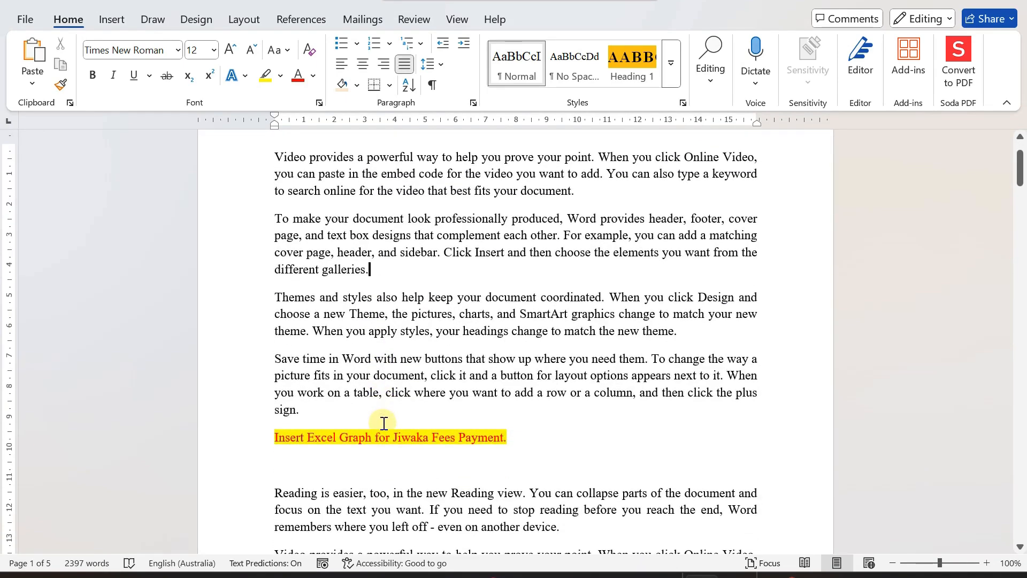
pyautogui.scroll(-3, 298, 418)
pyautogui.click(298, 386)
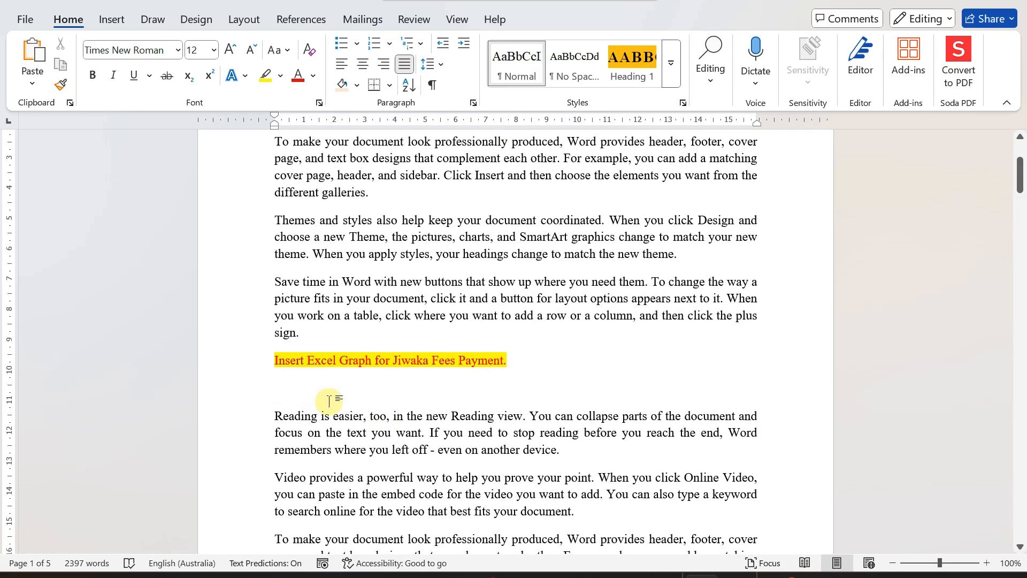
pyautogui.press('Delete')
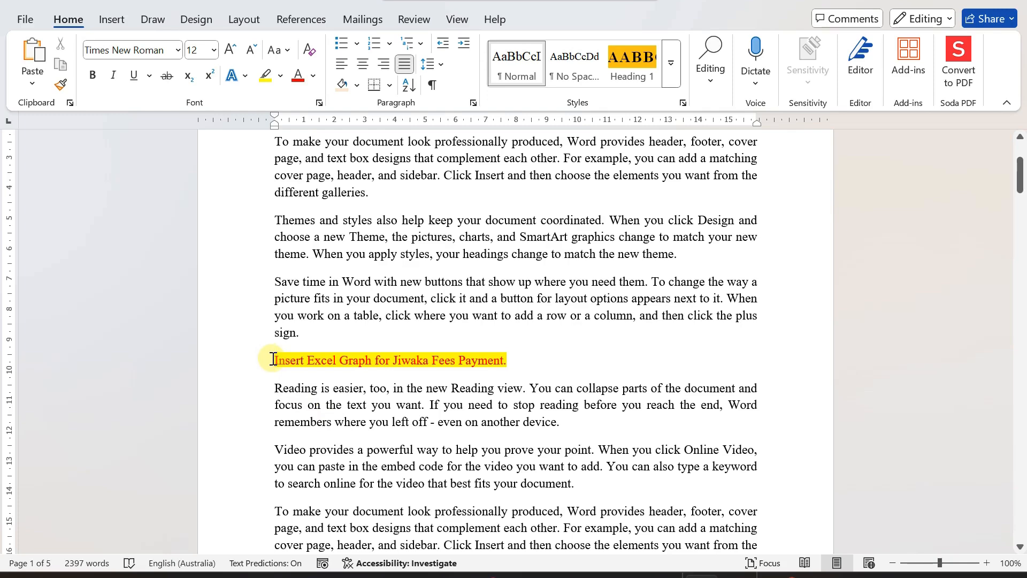
# - Insert an empty line between the fourth paragraph and the highlighted line
pyautogui.moveTo(555, 358); pyautogui.dragTo(257, 355)
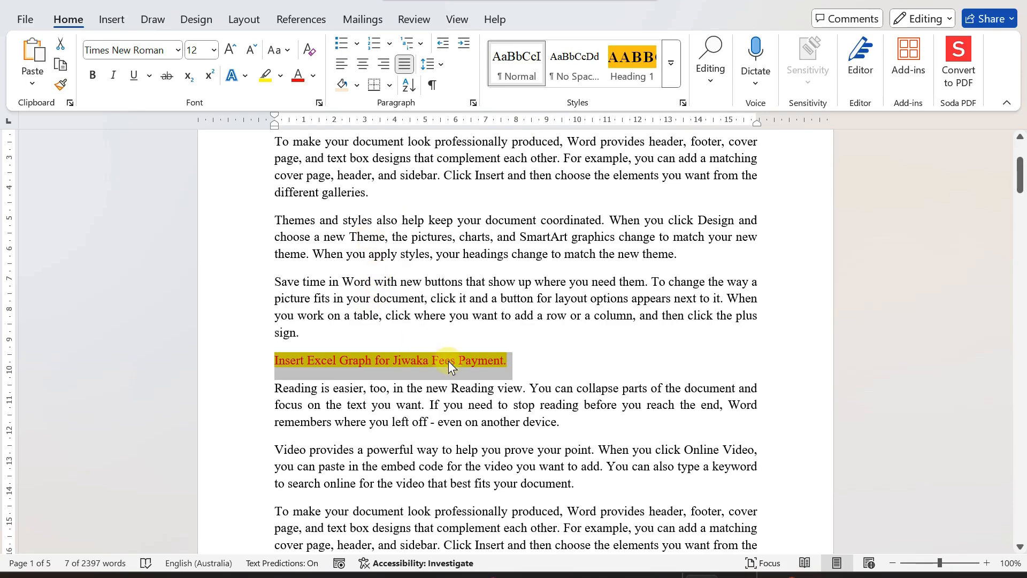
pyautogui.click(458, 335)
pyautogui.scroll(-2, 466, 329)
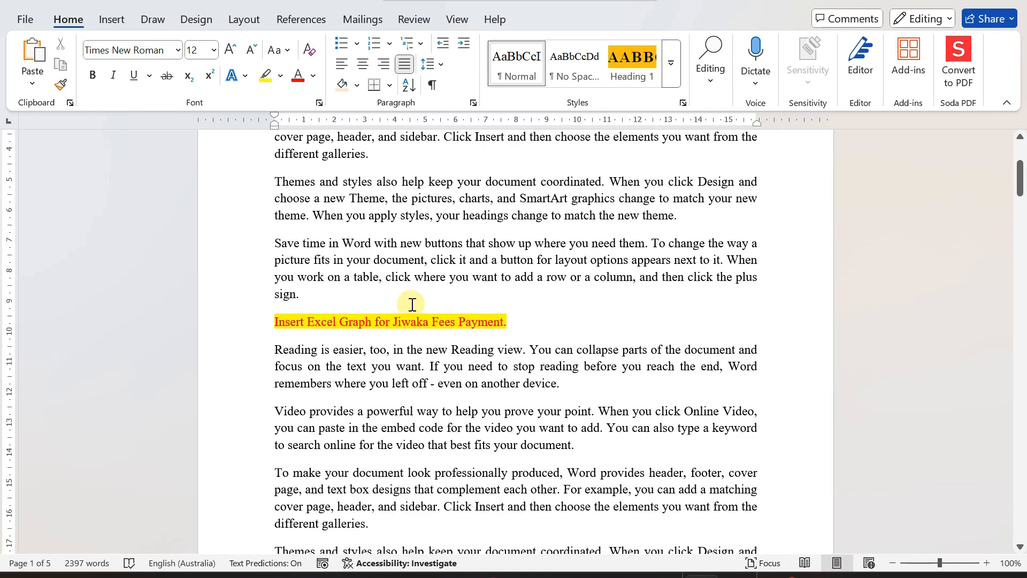
pyautogui.press('Return')
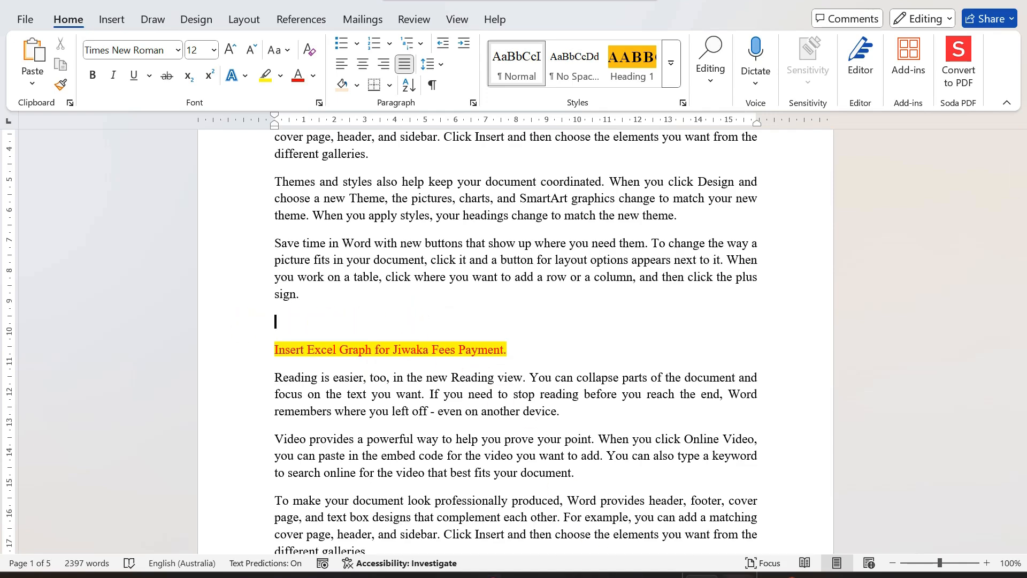
# - Switch to the Excel workbook and copy the Fees Distribution by District pivot chart
pyautogui.moveTo(722, 541)
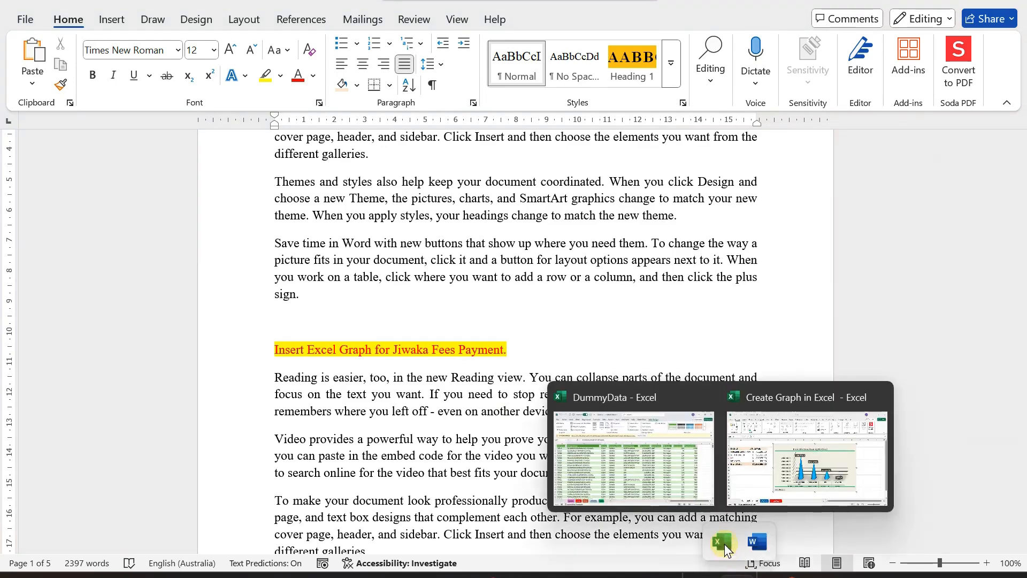
pyautogui.click(768, 456)
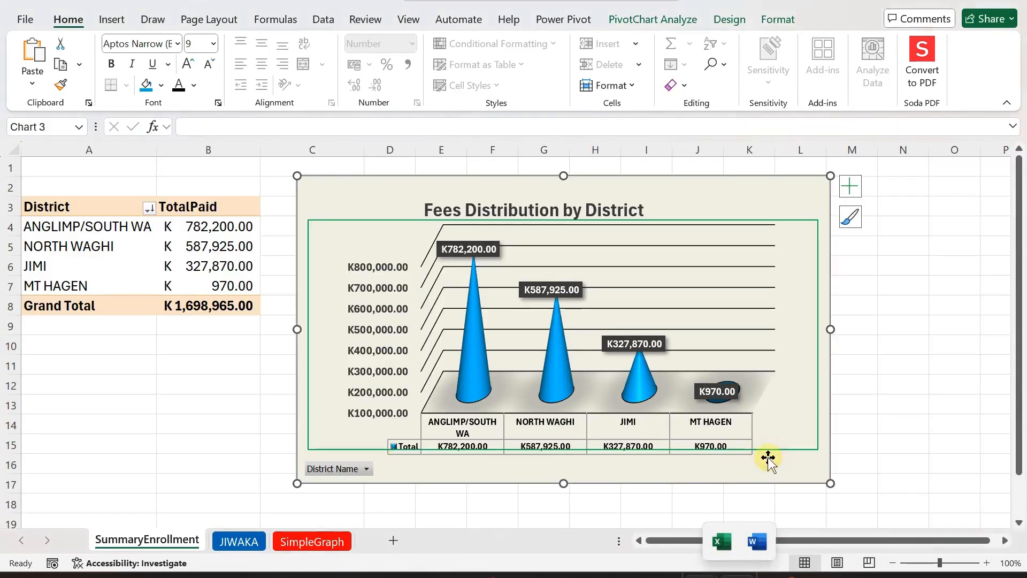
pyautogui.rightClick(640, 182)
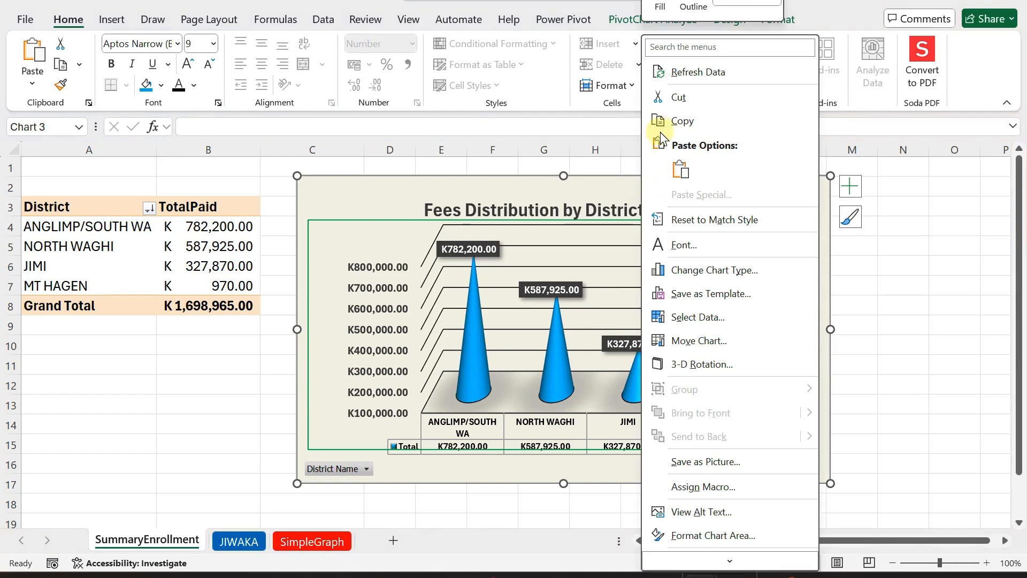
pyautogui.click(682, 121)
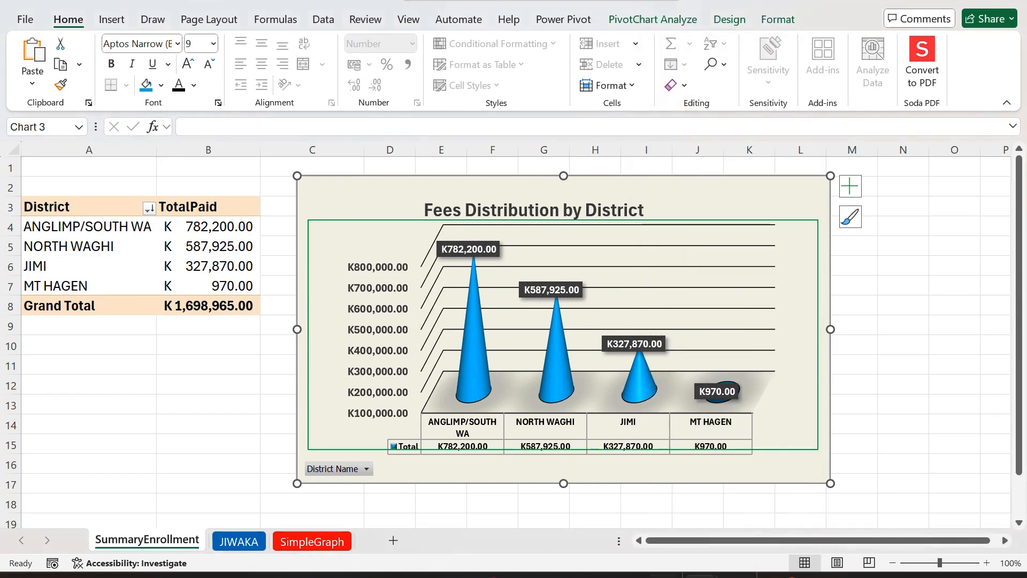
# - Return to the Word document and paste the chart as a picture on the new empty line
pyautogui.click(753, 553)
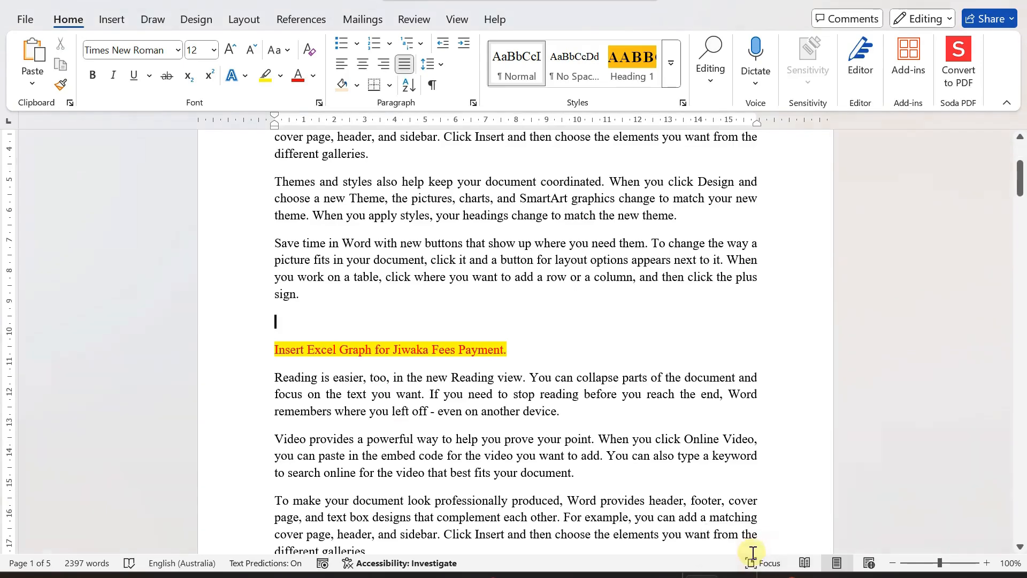
pyautogui.rightClick(276, 321)
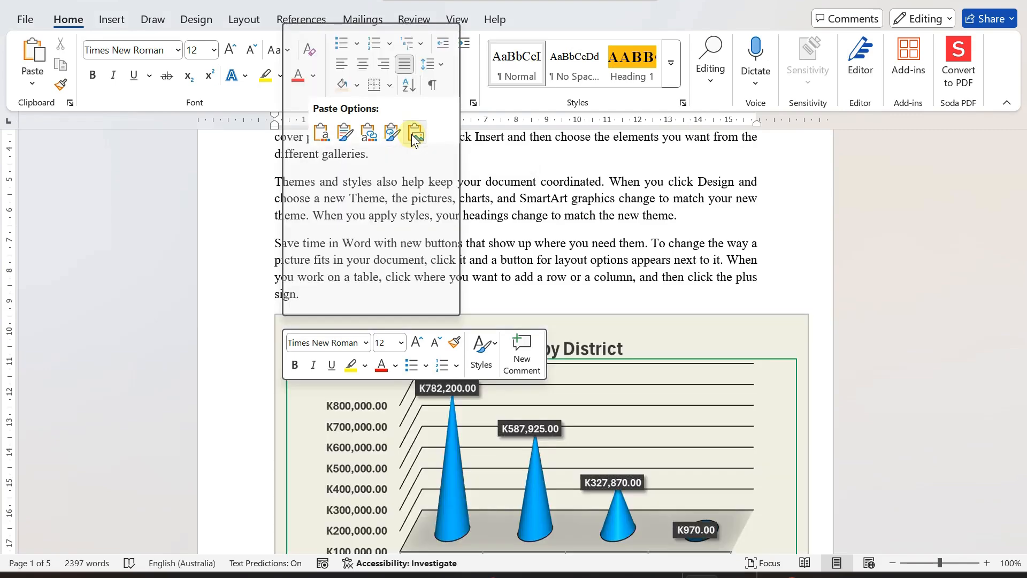
pyautogui.click(413, 137)
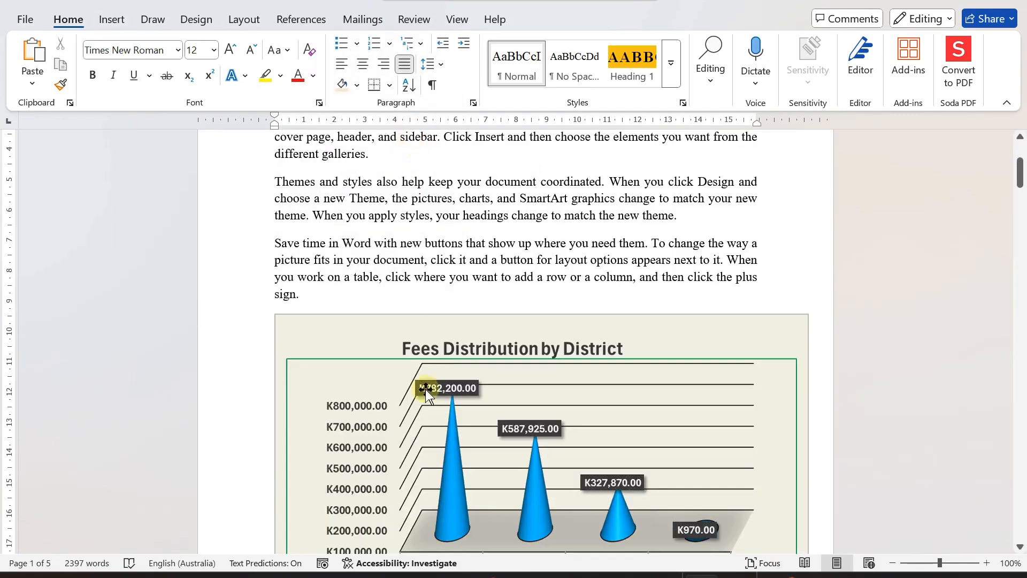
# - Shrink the pasted chart picture by resizing it from its corners to fit within the text margins
pyautogui.scroll(-2, 420, 416)
pyautogui.click(557, 270)
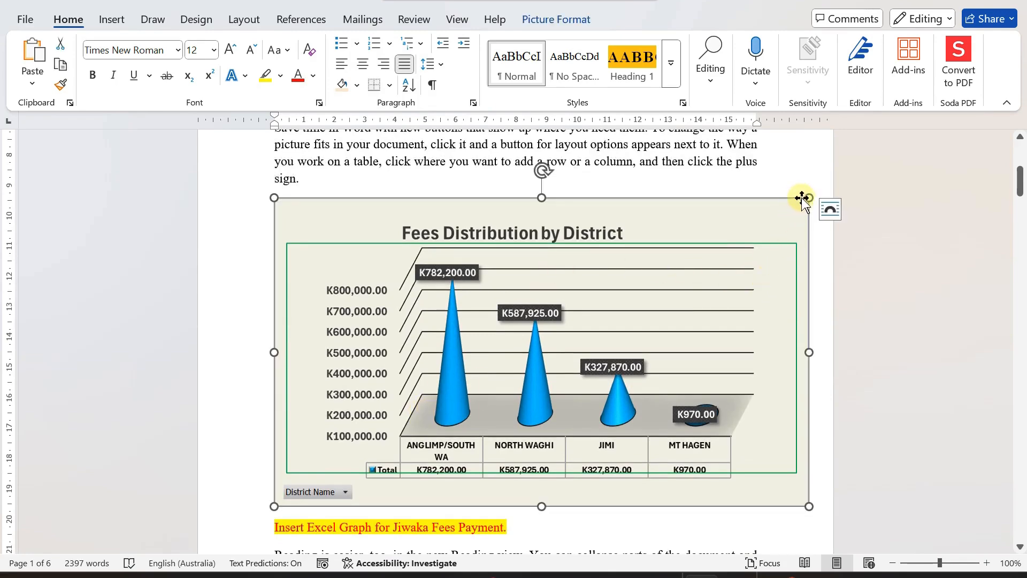
pyautogui.moveTo(809, 198); pyautogui.dragTo(688, 220)
pyautogui.moveTo(785, 492); pyautogui.dragTo(725, 444)
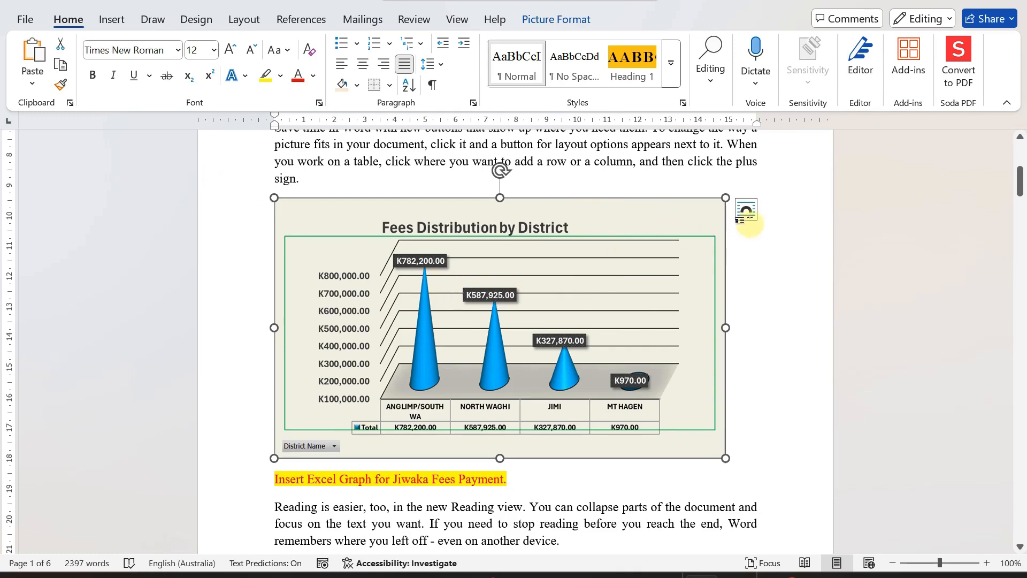
# - Set the chart picture's text wrapping to Tight
pyautogui.click(747, 211)
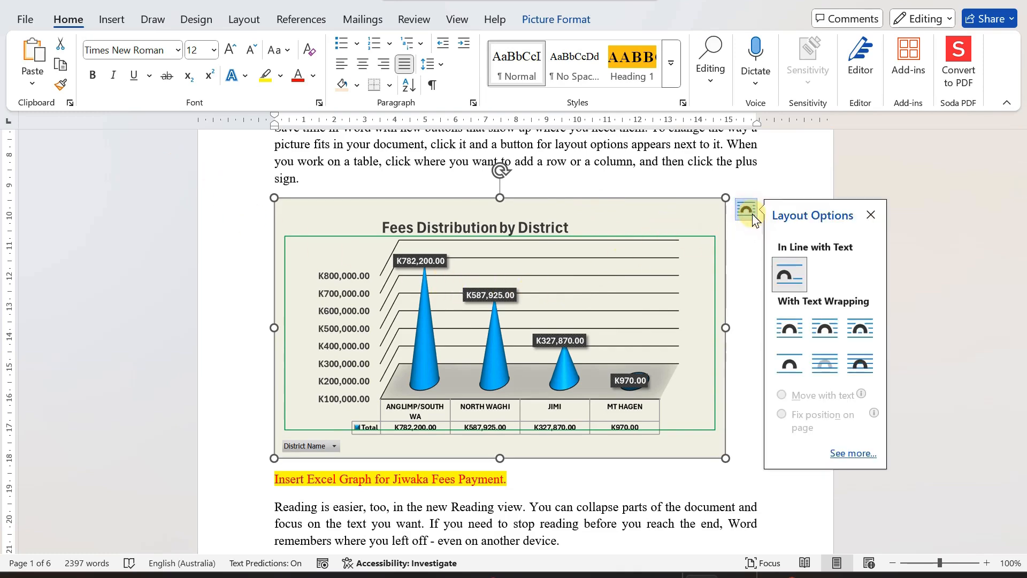
pyautogui.click(823, 336)
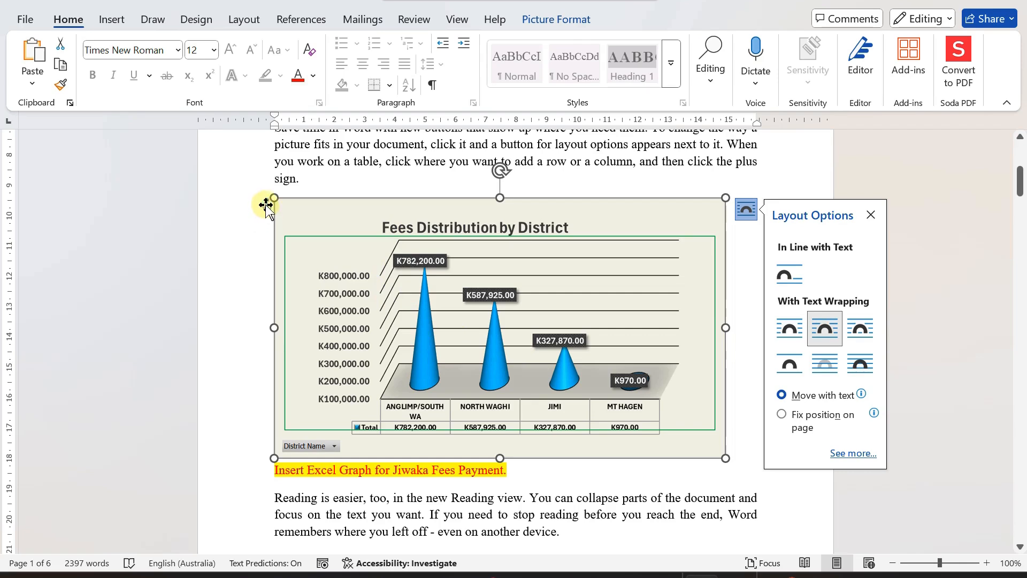
pyautogui.moveTo(267, 209)
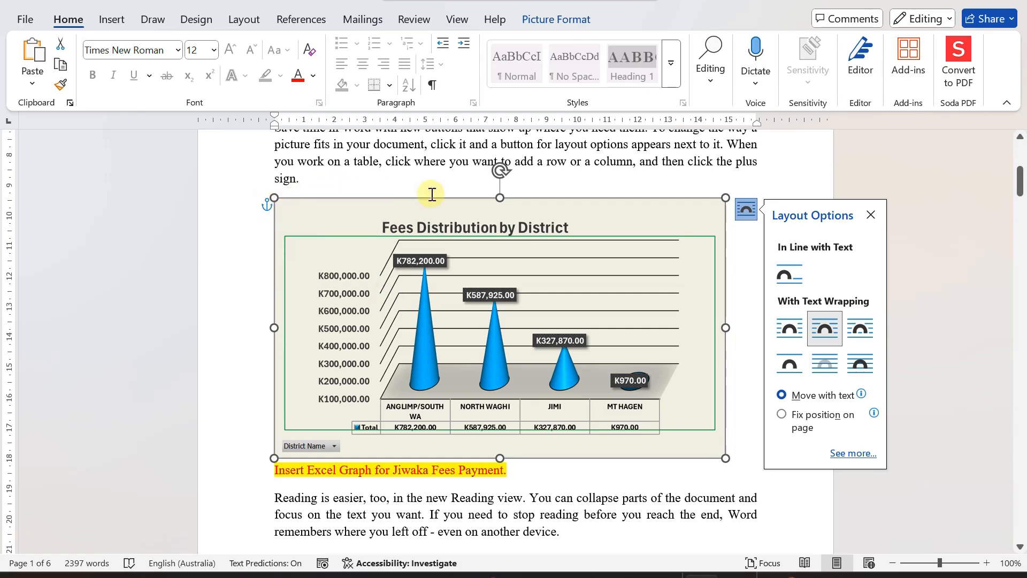
pyautogui.click(571, 190)
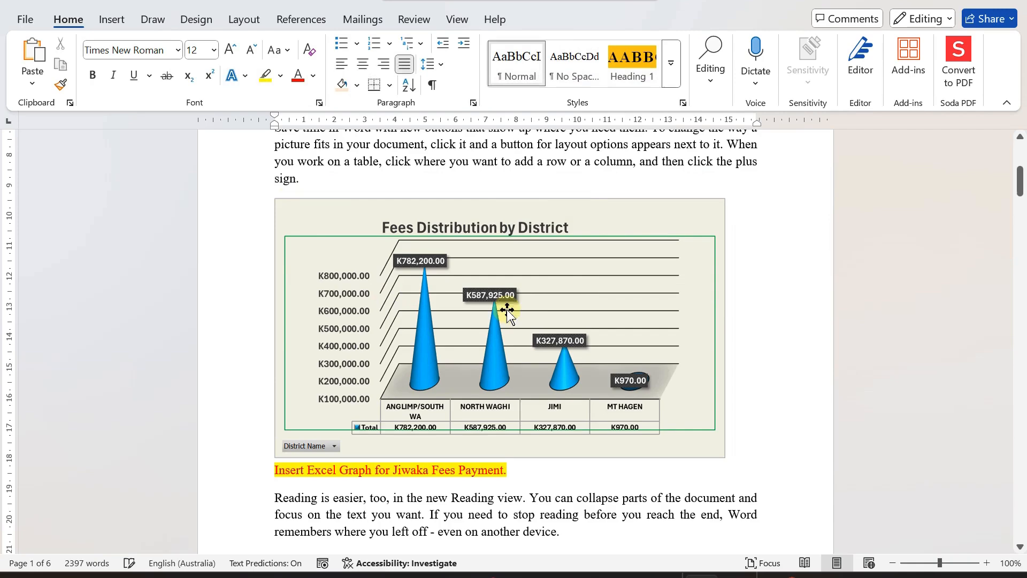
pyautogui.click(474, 310)
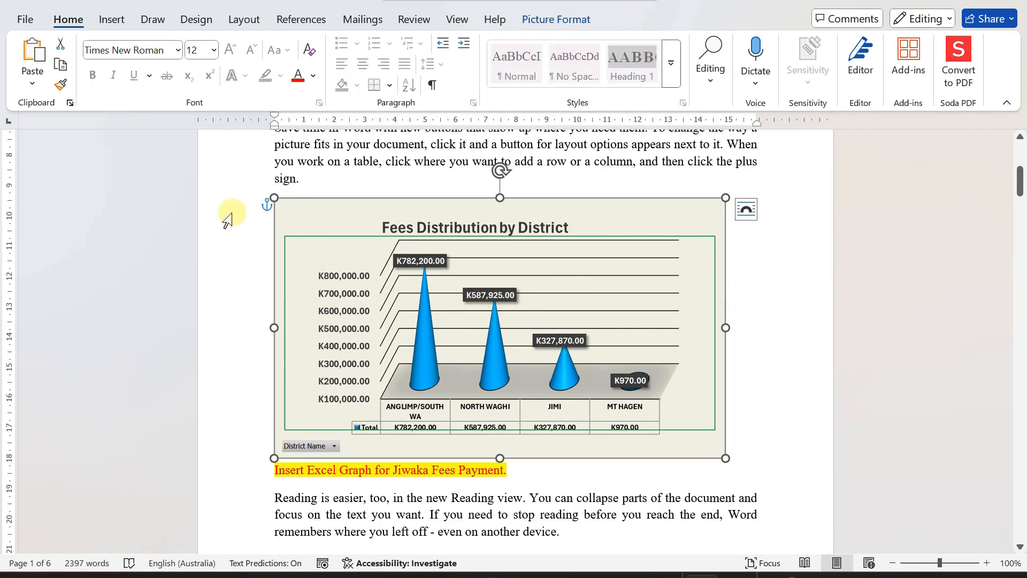
pyautogui.click(753, 383)
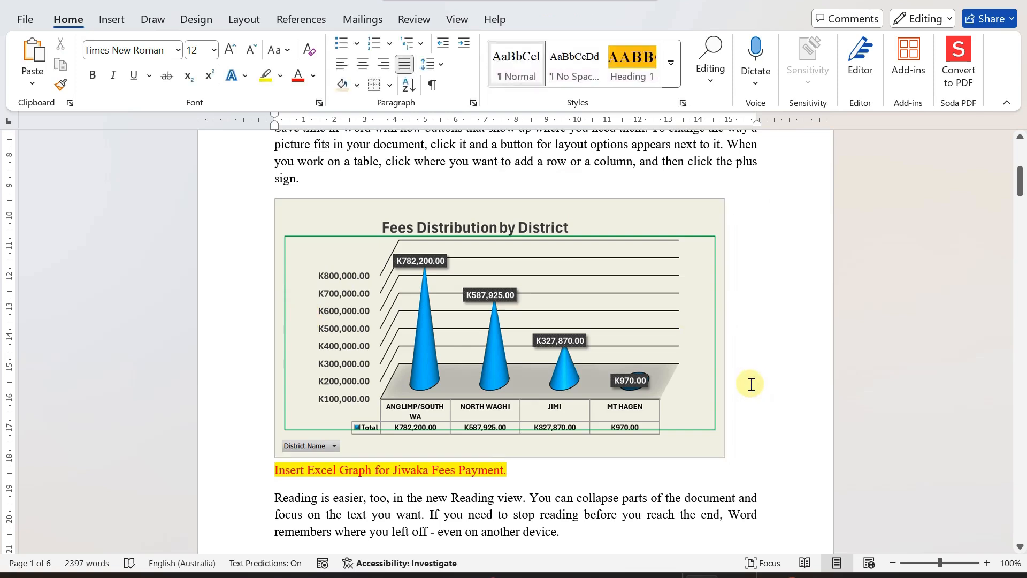
pyautogui.press('Return')
pyautogui.press('Return')
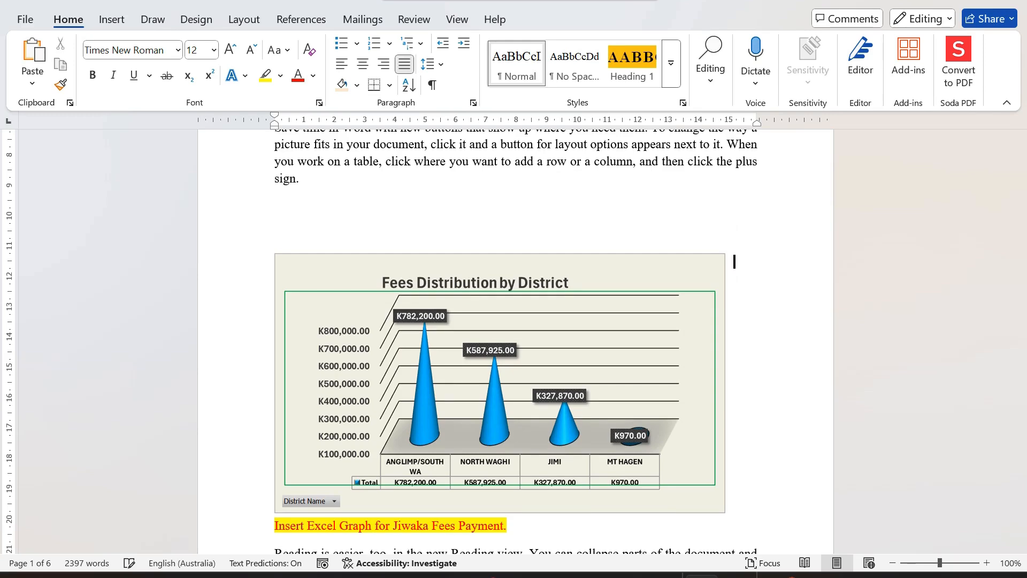
pyautogui.hotkey('ctrl', 'z')
pyautogui.hotkey('ctrl', 'z')
# - Add two empty lines between the chart picture and the highlighted line
pyautogui.click(745, 288)
pyautogui.press('Return')
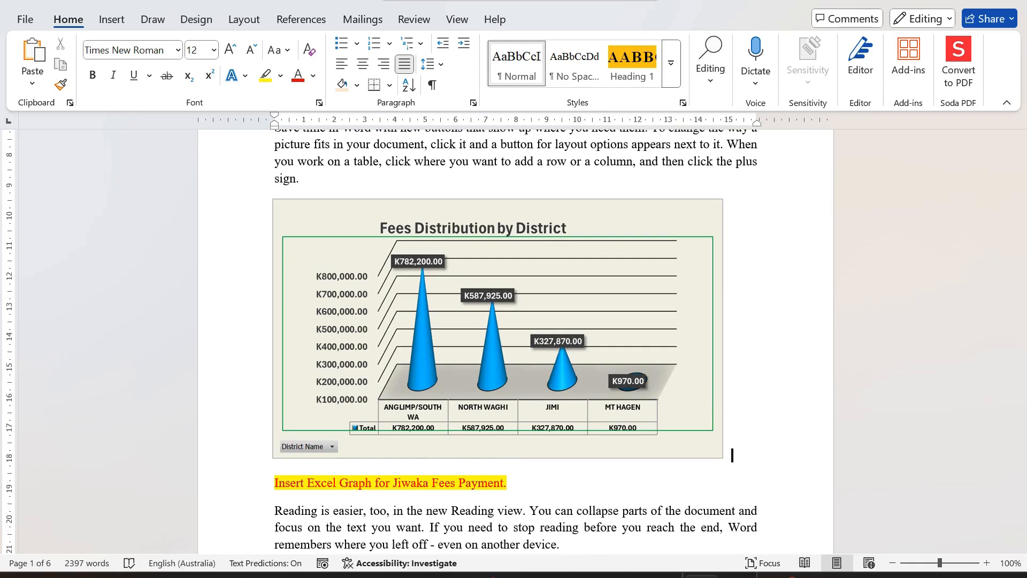
pyautogui.press('Return')
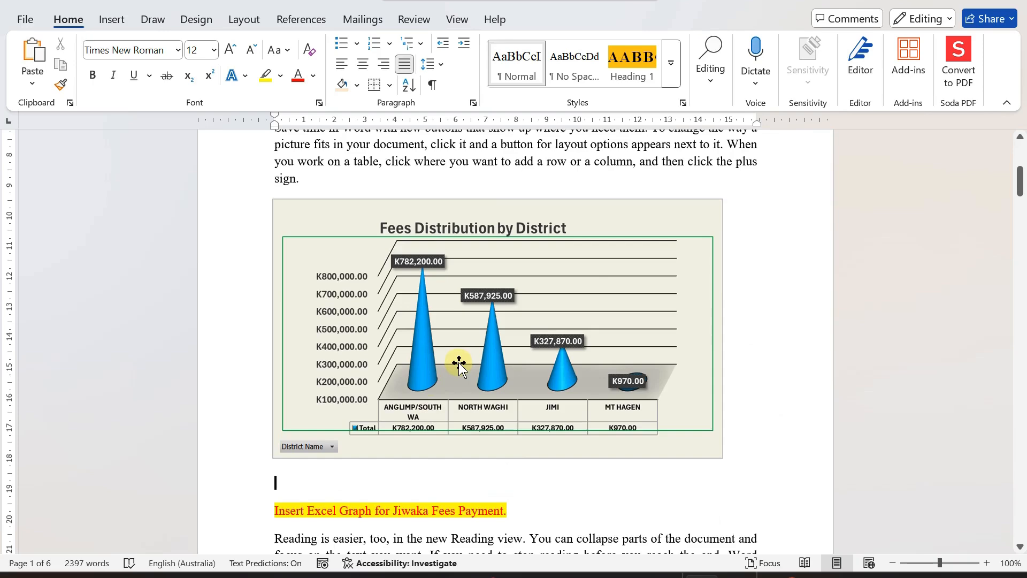
# - Review the chart picture's placement and its layout options in the document
pyautogui.scroll(3, 463, 366)
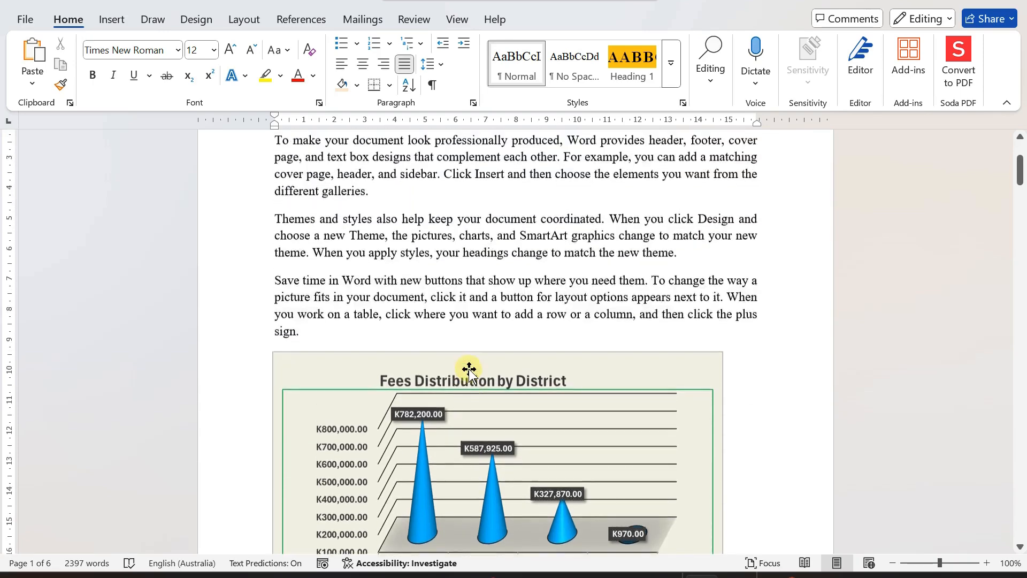
pyautogui.scroll(-2, 509, 415)
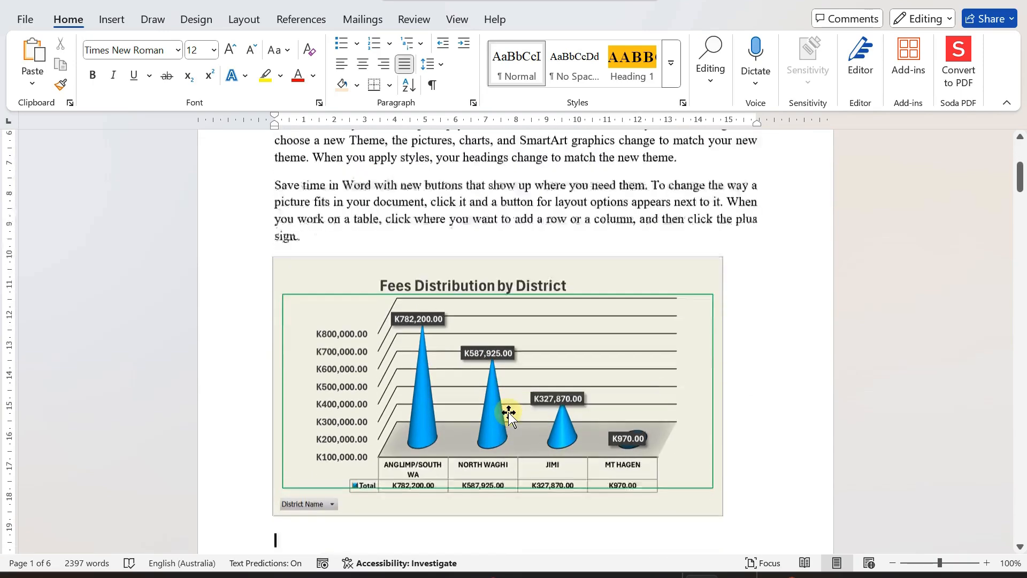
pyautogui.click(532, 298)
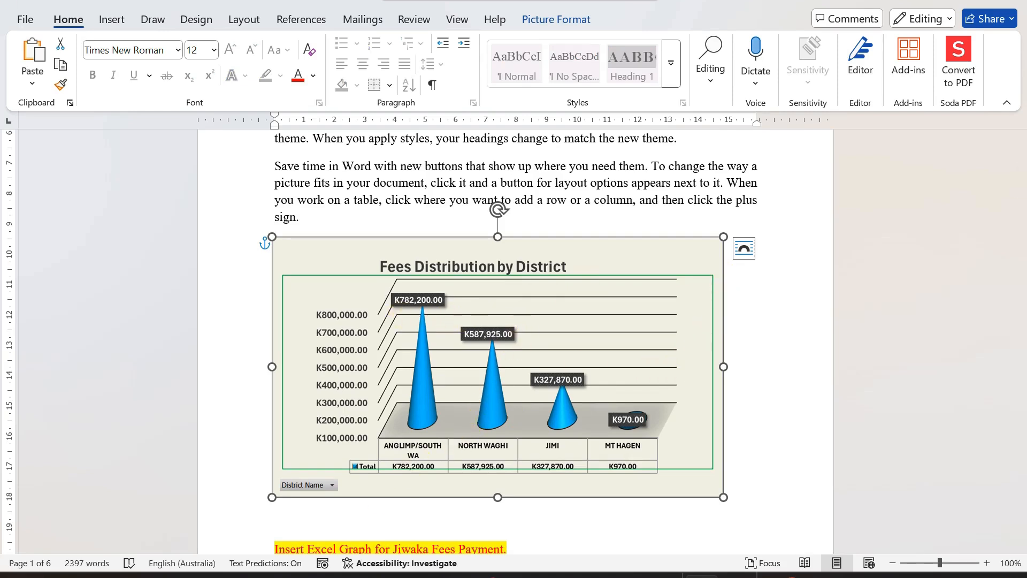
pyautogui.click(743, 248)
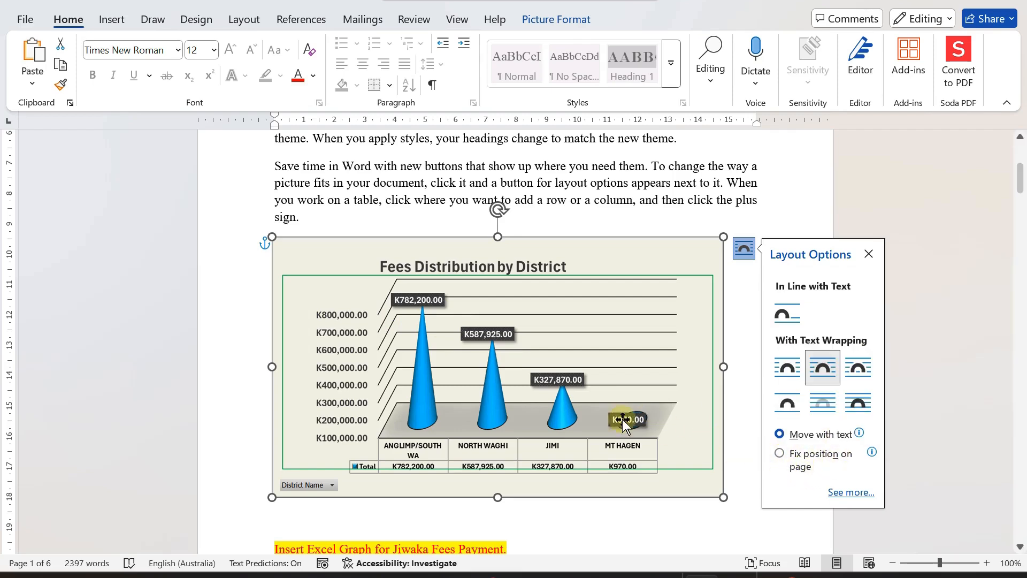
pyautogui.click(341, 215)
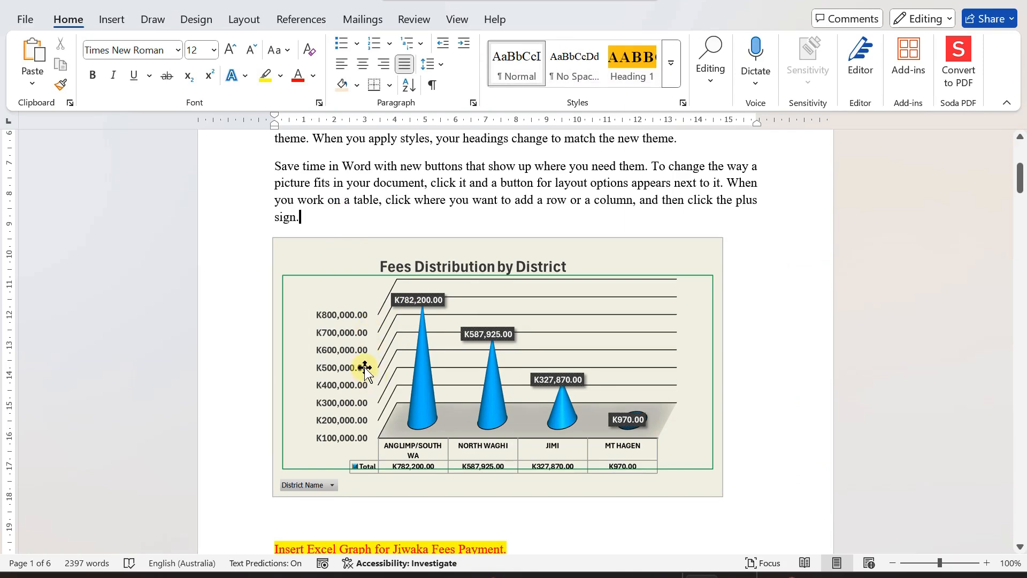
pyautogui.scroll(-1, 364, 367)
pyautogui.scroll(4, 367, 363)
pyautogui.scroll(-2, 375, 364)
pyautogui.scroll(-5, 384, 364)
pyautogui.click(309, 327)
pyautogui.scroll(2, 469, 345)
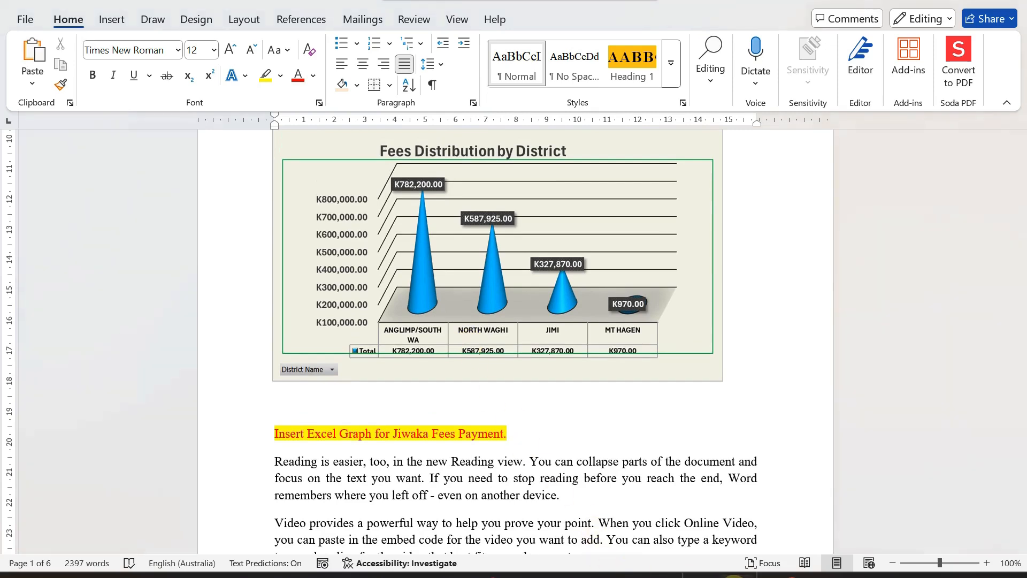
# - Check the chart already pasted on the PowerPoint slide, then return to the Word document
pyautogui.moveTo(719, 534)
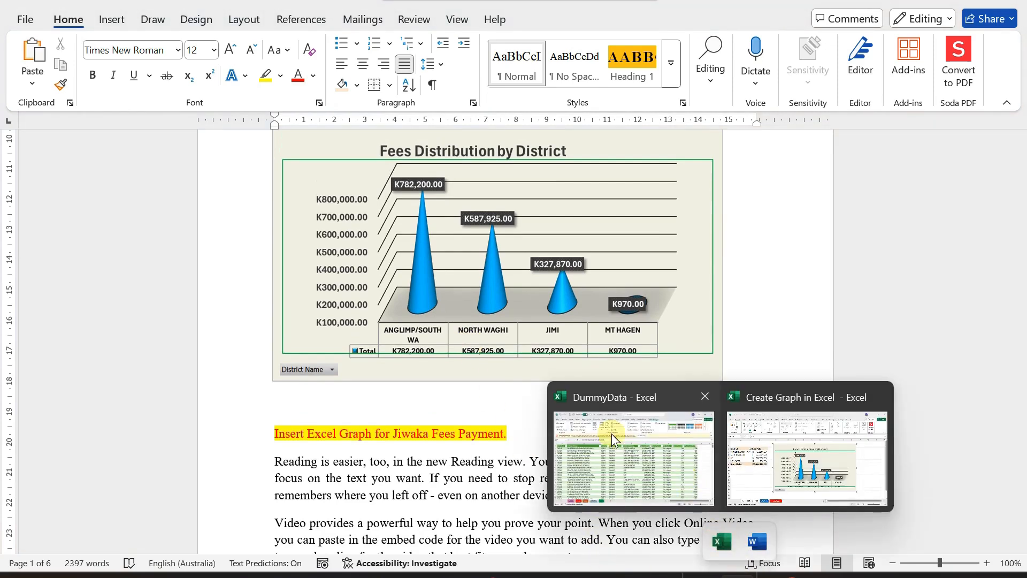
pyautogui.click(776, 436)
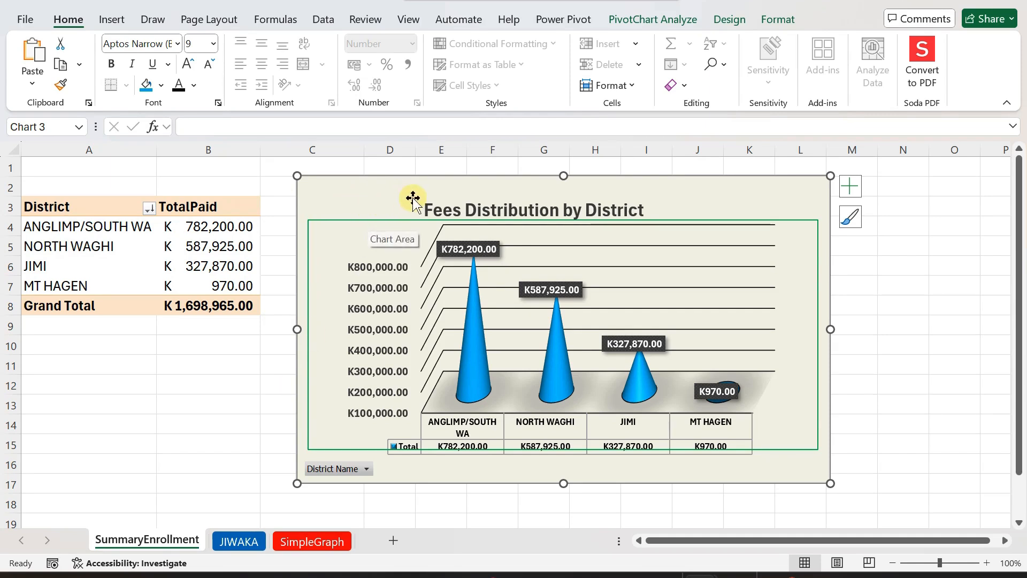
pyautogui.rightClick(376, 203)
pyautogui.click(412, 120)
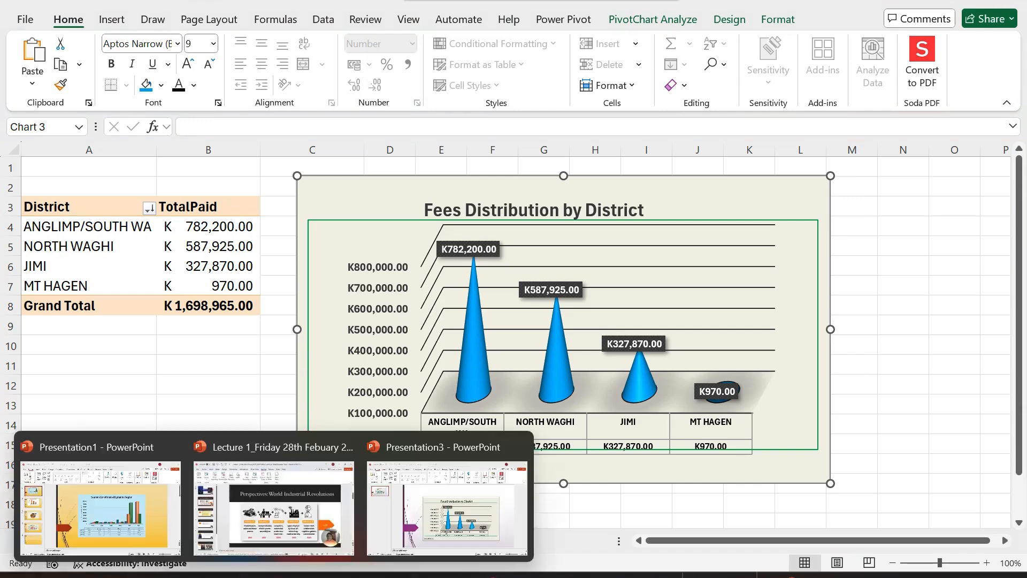
pyautogui.click(408, 512)
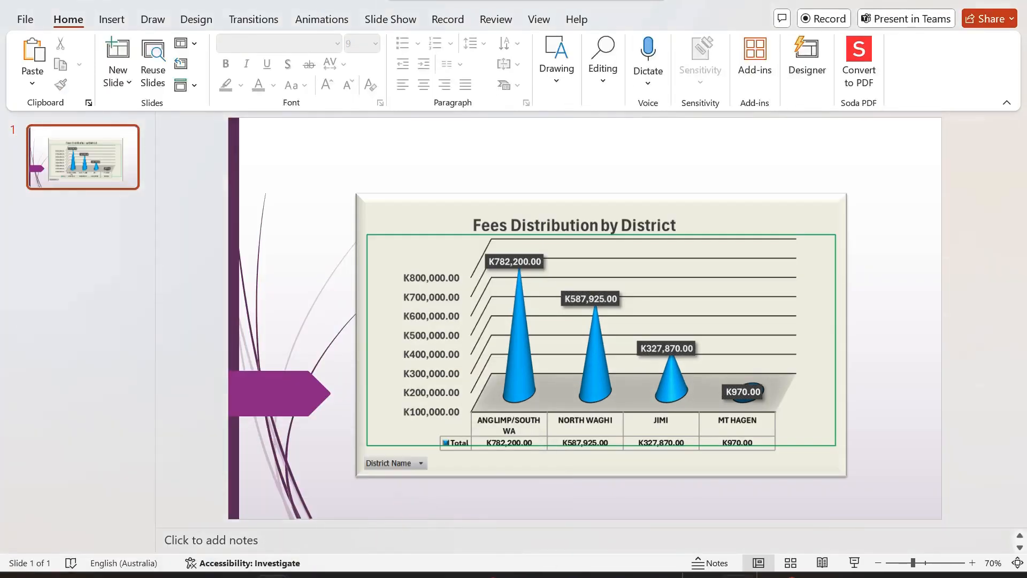
pyautogui.click(757, 543)
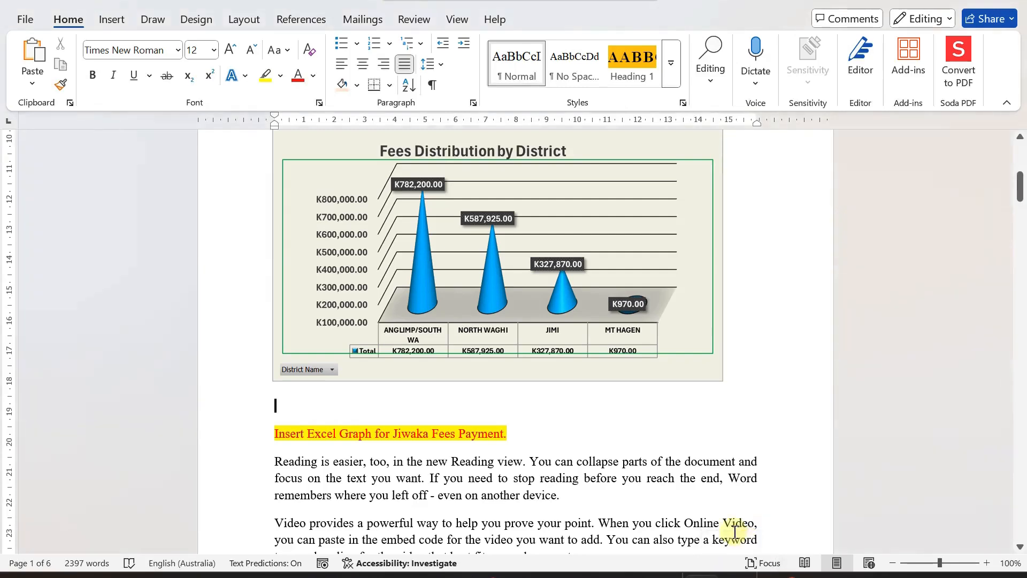
pyautogui.rightClick(368, 402)
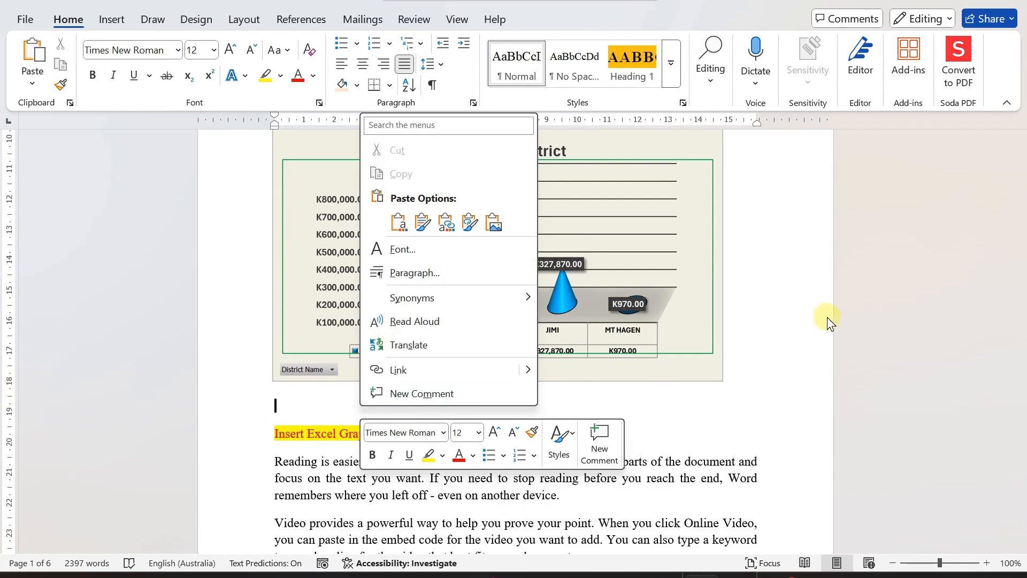
pyautogui.click(773, 316)
pyautogui.scroll(2, 496, 320)
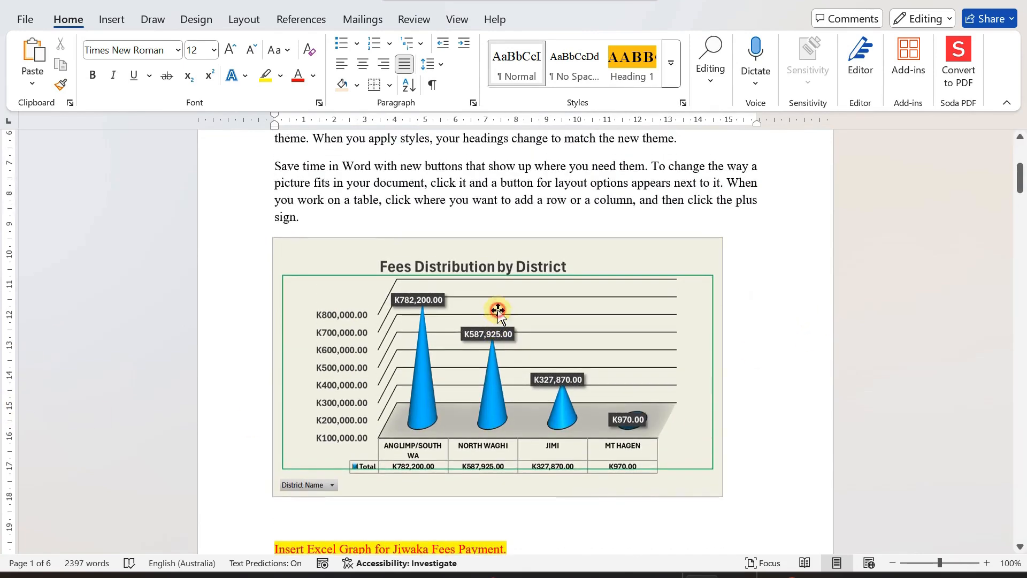
pyautogui.click(496, 320)
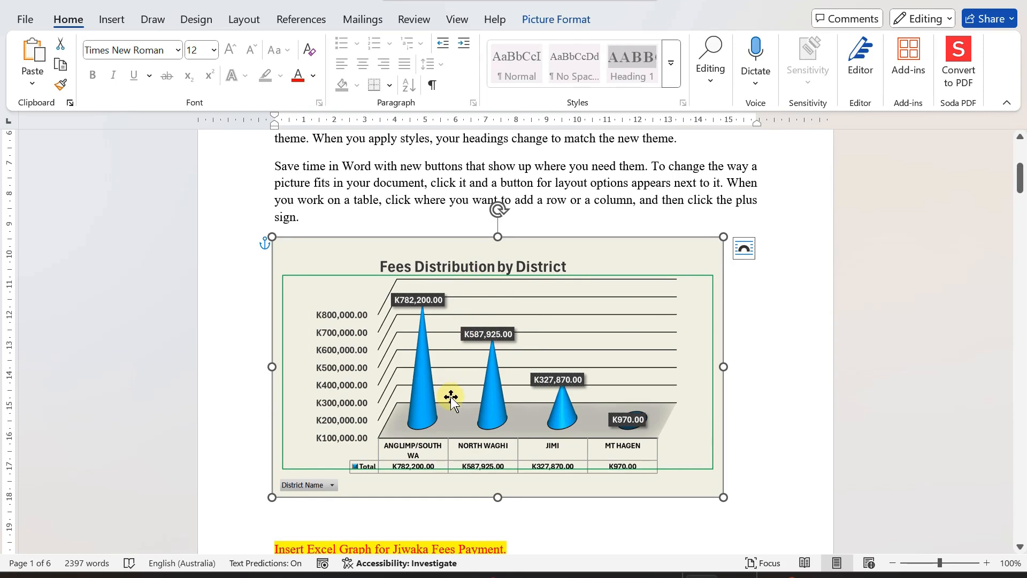
pyautogui.scroll(-3, 451, 398)
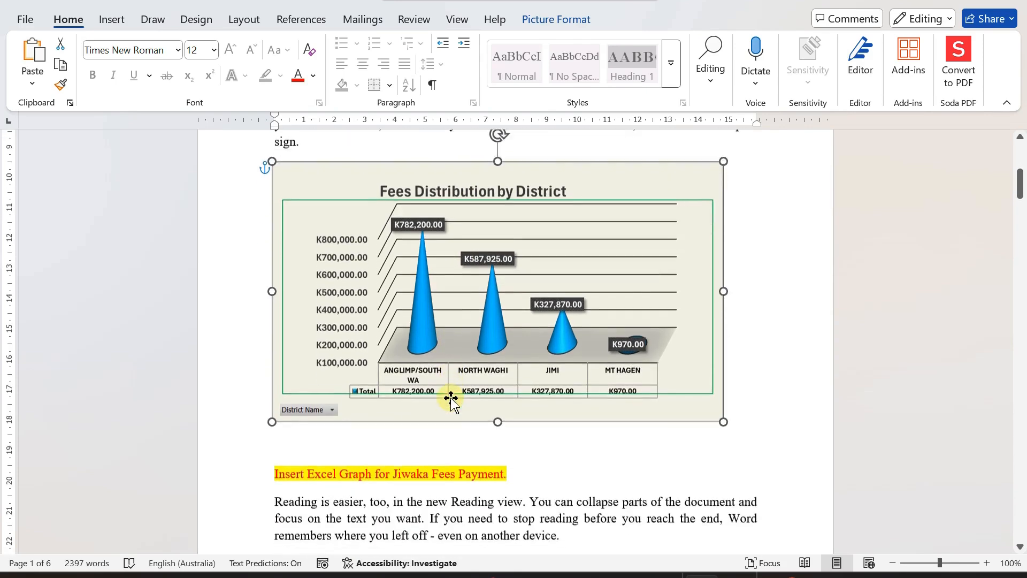
pyautogui.click(316, 440)
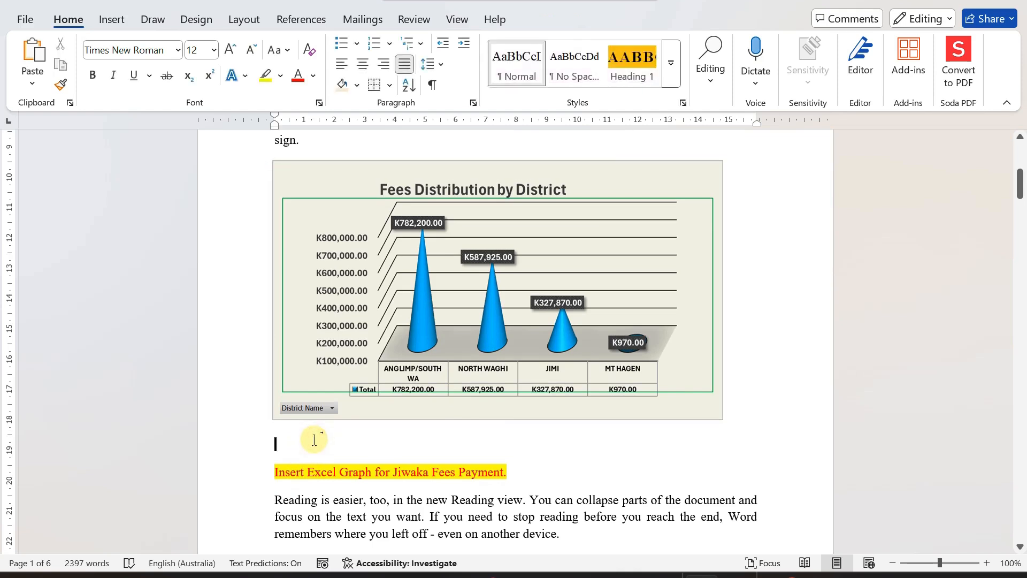